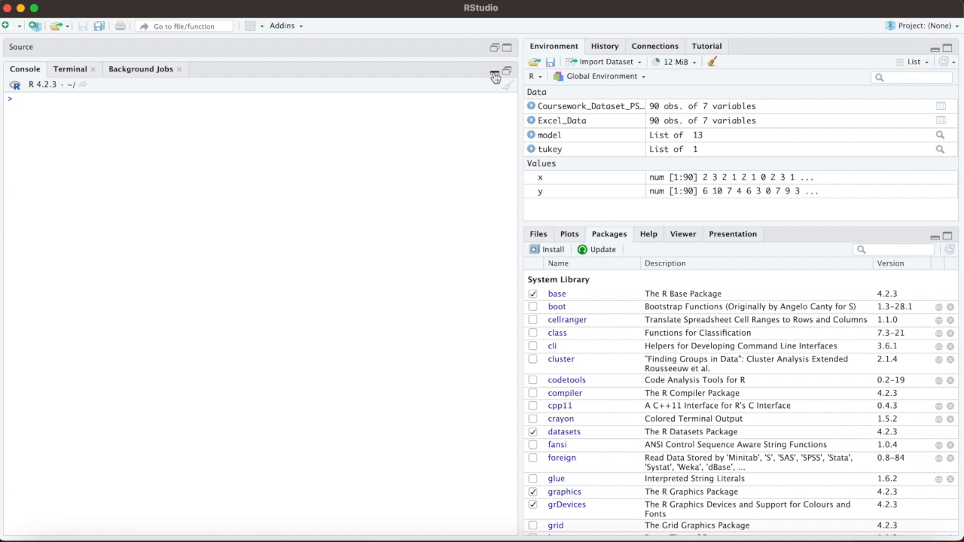
# Step: Restore the split layout with the Excel_Data viewer shown above the R console
pyautogui.click(494, 72)
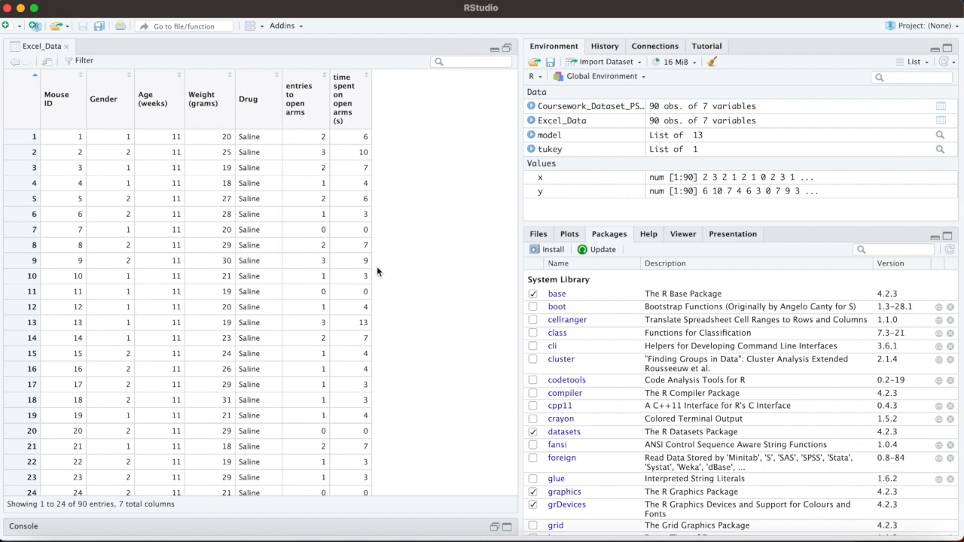
pyautogui.click(494, 526)
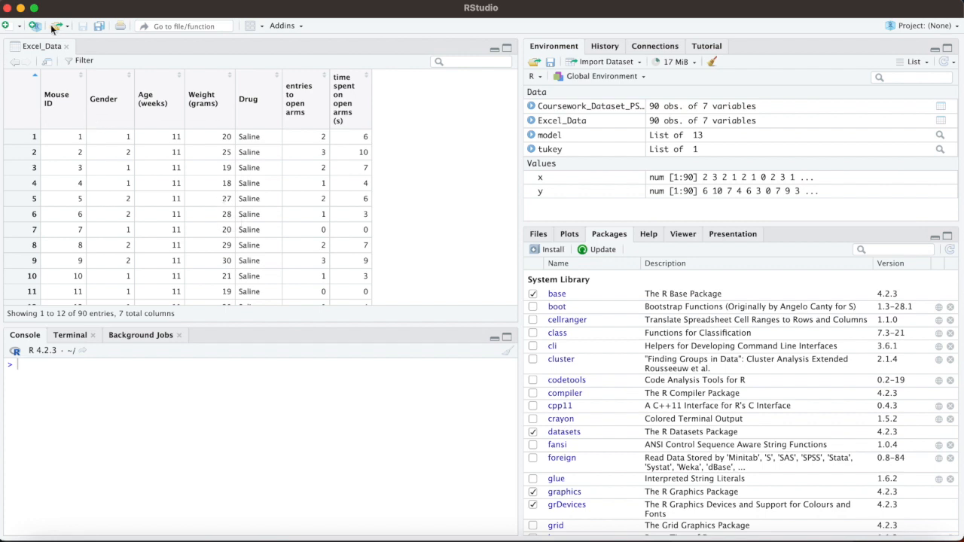
pyautogui.click(87, 1)
pyautogui.moveTo(105, 153)
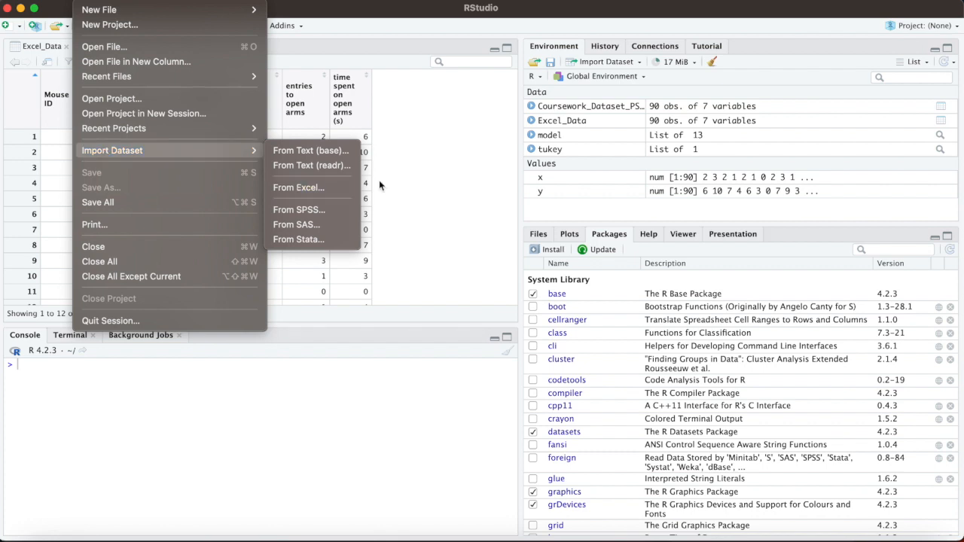
pyautogui.click(414, 195)
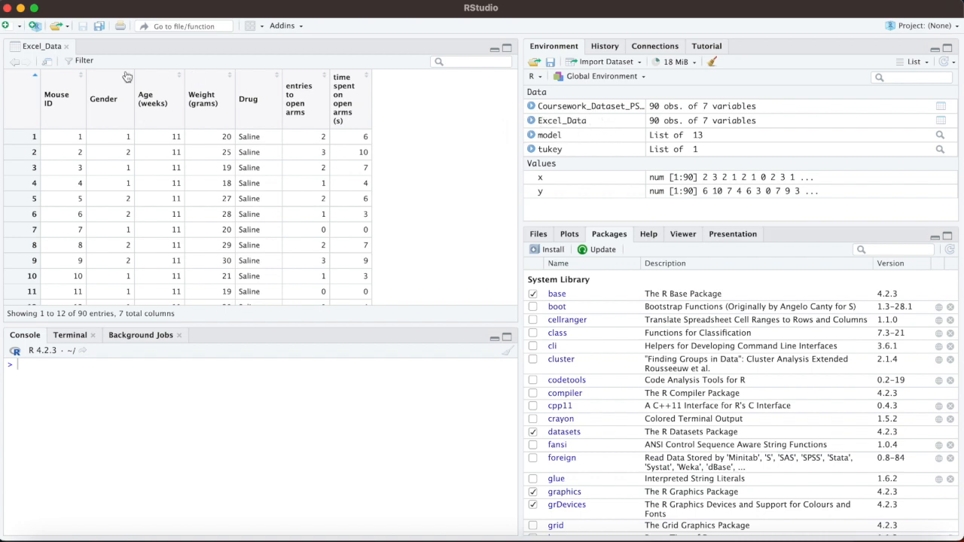
# Step: Open the Excel data import dialog for bringing in a new dataset
pyautogui.click(84, 2)
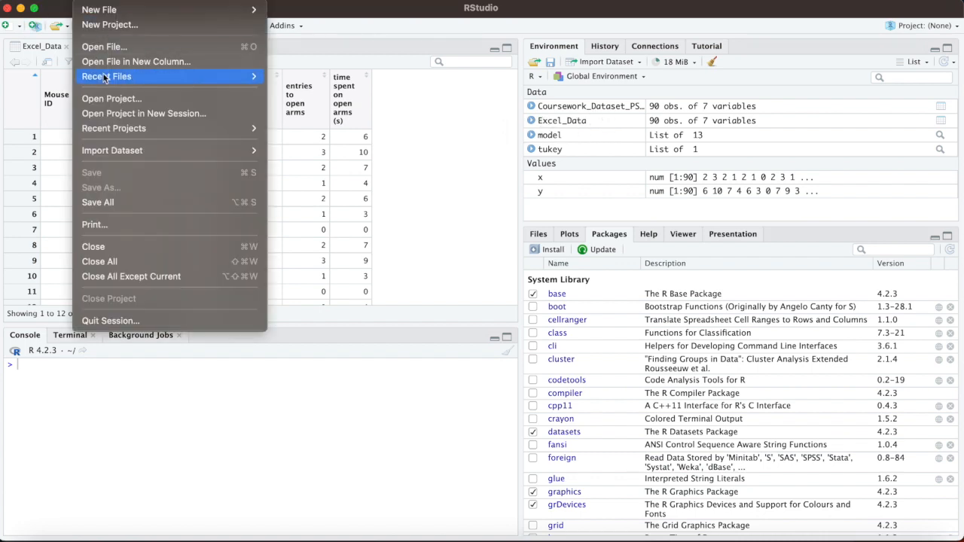
pyautogui.moveTo(119, 156)
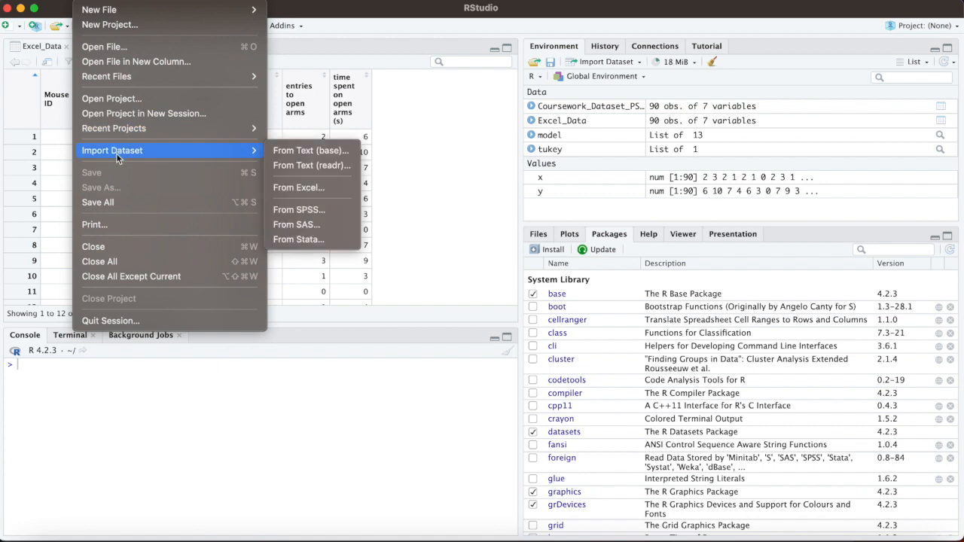
pyautogui.click(294, 189)
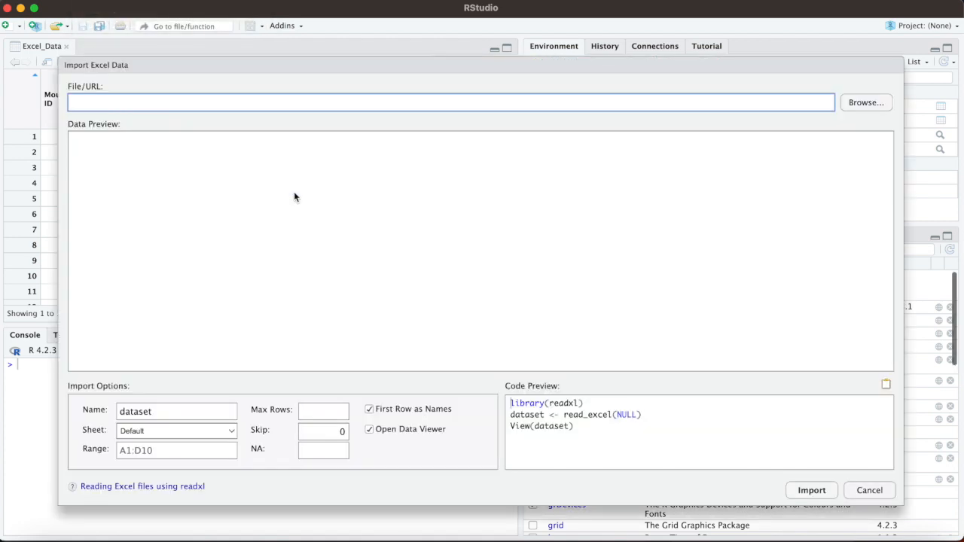
# Step: Load the Coursework Dataset .xlsx file from the PS1223_March 2023_CW folder, under Freelance Work, SLIIT and the PS1223 Coursework folder on the Desktop
pyautogui.click(866, 113)
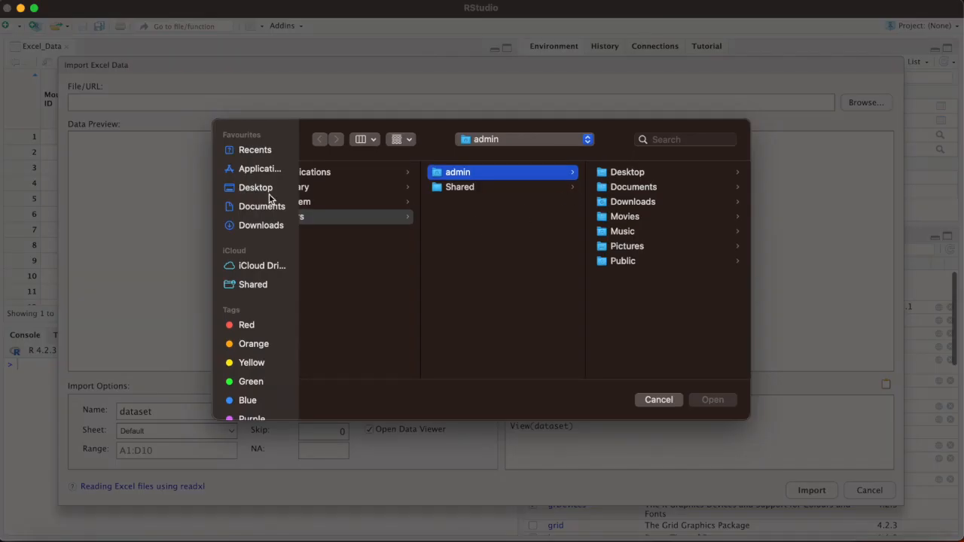
pyautogui.click(260, 190)
pyautogui.click(346, 174)
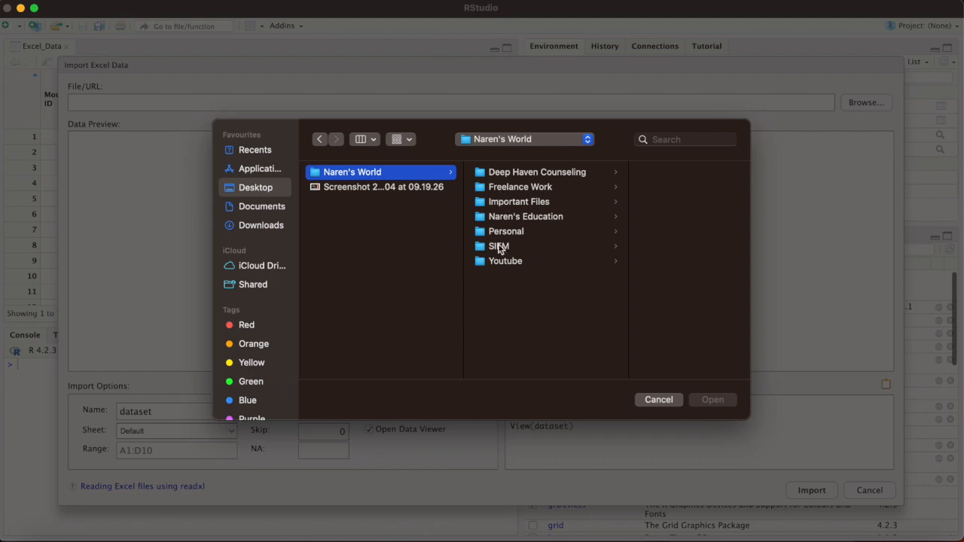
pyautogui.click(507, 188)
pyautogui.scroll(-1, 622, 269)
pyautogui.scroll(-5, 622, 286)
pyautogui.click(629, 351)
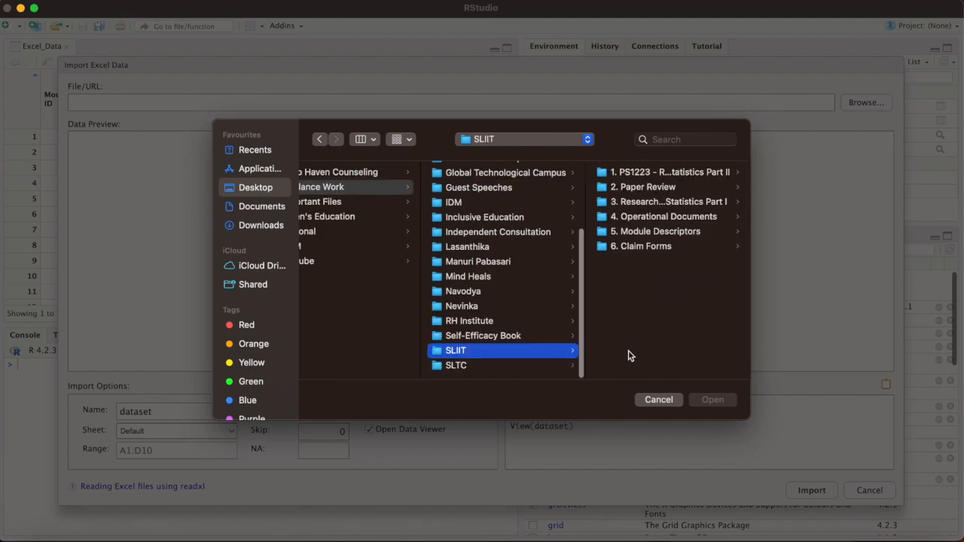
pyautogui.click(659, 174)
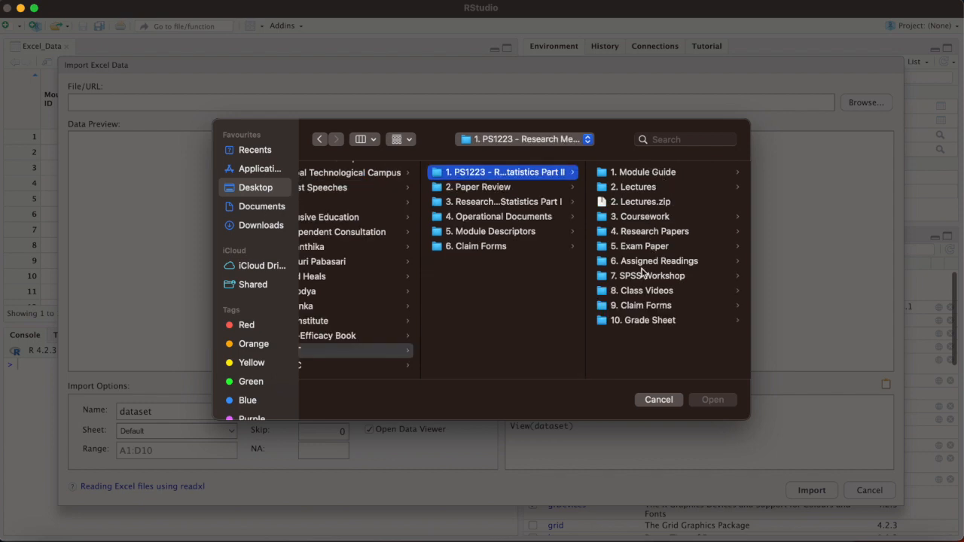
pyautogui.click(642, 217)
pyautogui.click(639, 230)
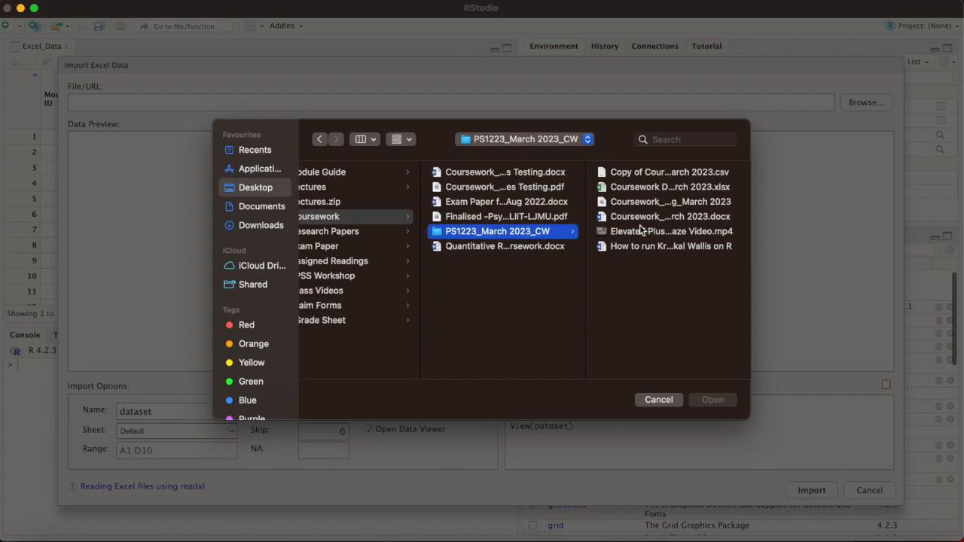
pyautogui.click(637, 188)
pyautogui.click(712, 399)
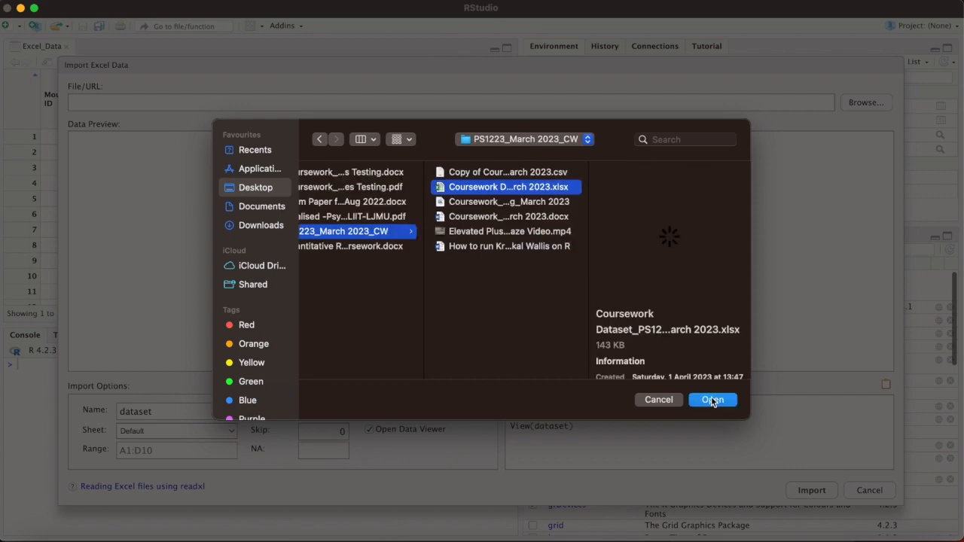
# Step: Name the dataset CW and import it with the default sheet and first row as names
pyautogui.doubleClick(154, 408)
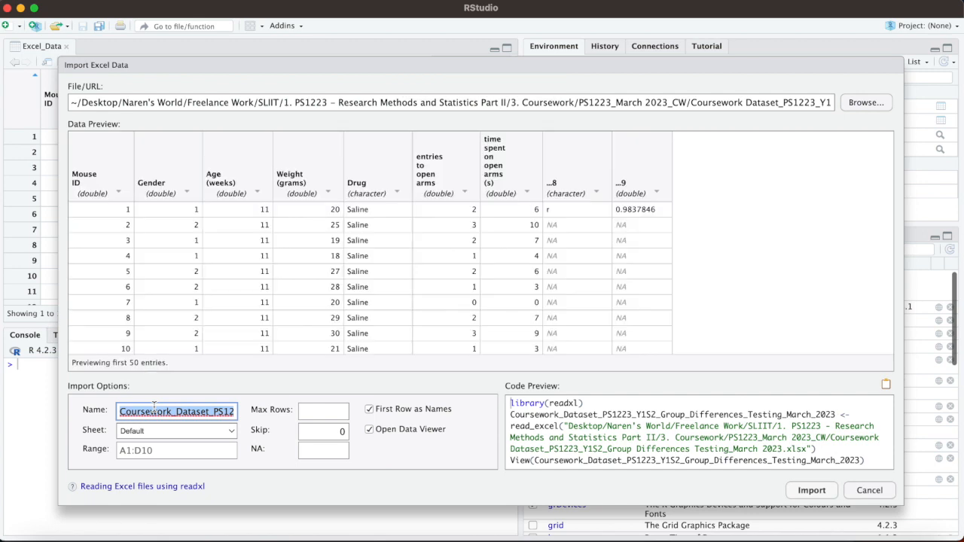
pyautogui.write('CW')
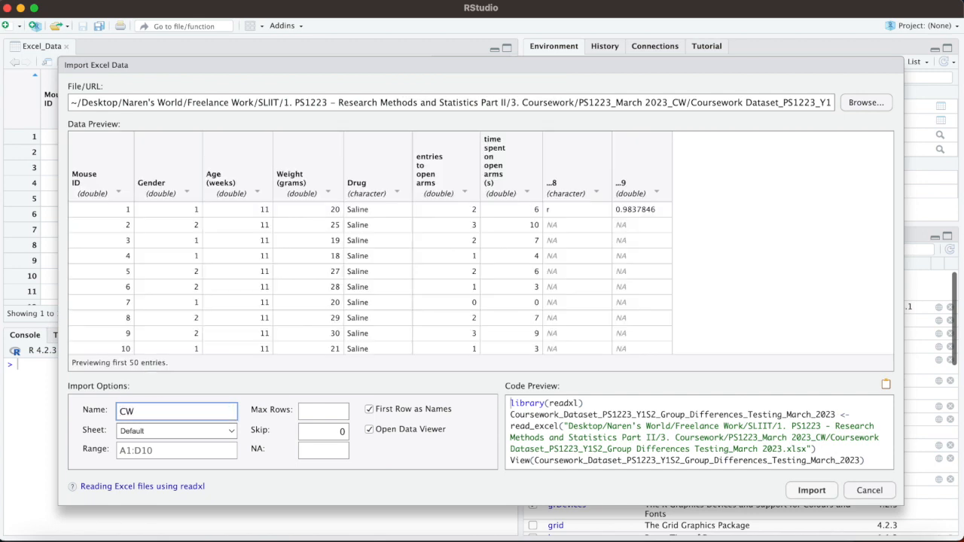
pyautogui.click(808, 490)
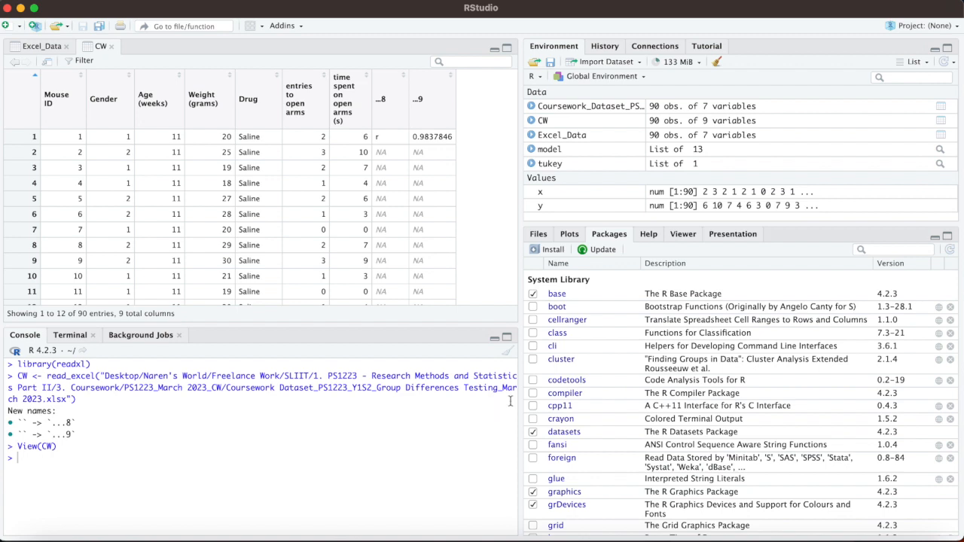
# Step: Switch to the Word document "How to run Kruskal Wallis on R" and copy the names(Excel_Data) command
pyautogui.click(930, 527)
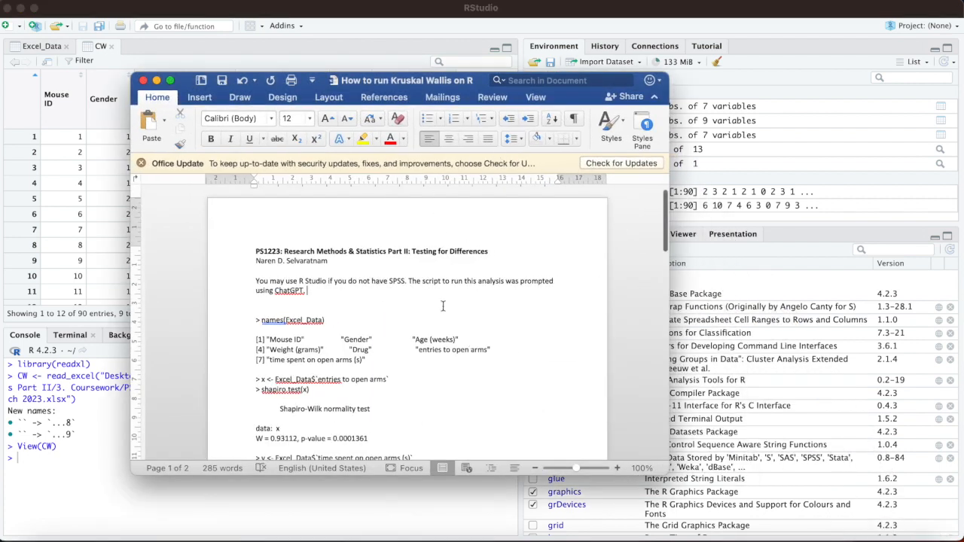
pyautogui.scroll(-3, 442, 306)
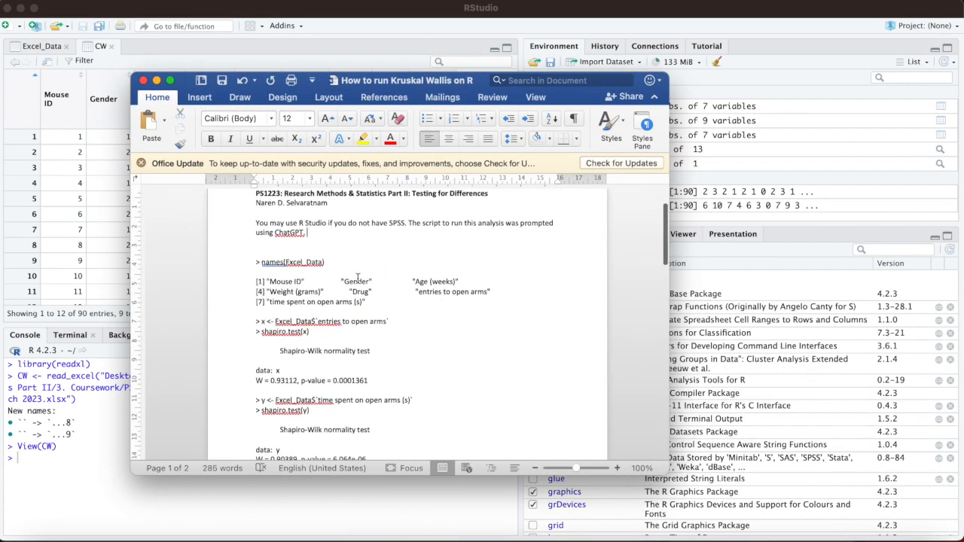
pyautogui.scroll(-1, 347, 276)
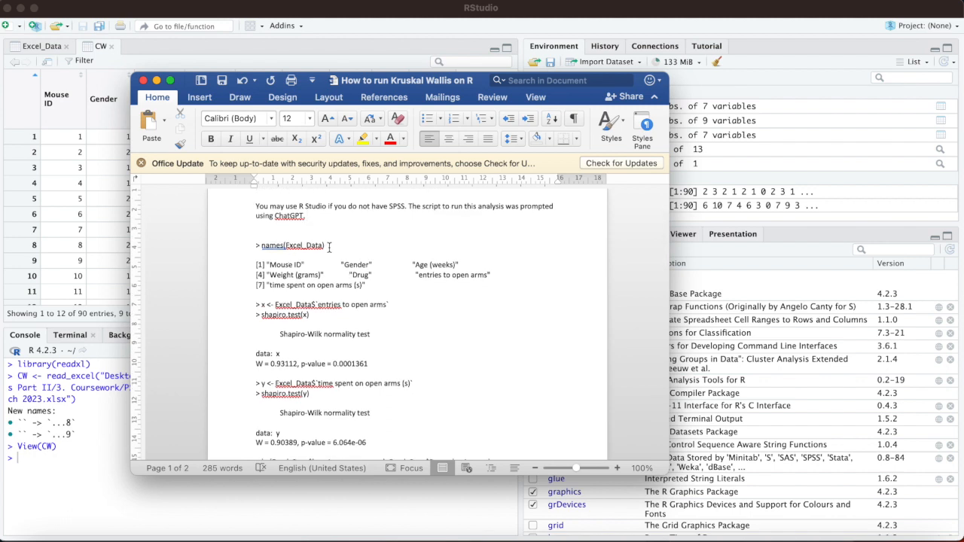
pyautogui.moveTo(329, 245); pyautogui.dragTo(267, 251)
pyautogui.press('super+c')
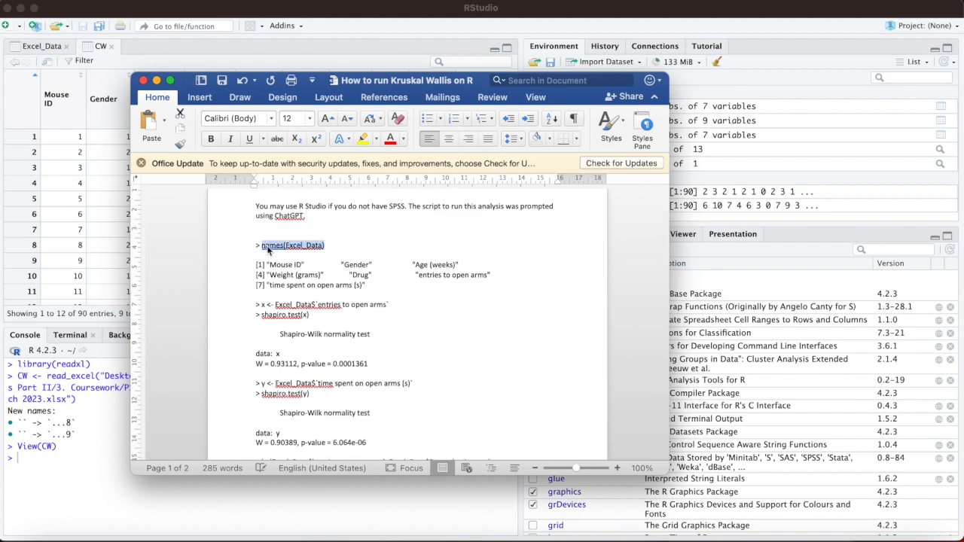
pyautogui.click(156, 80)
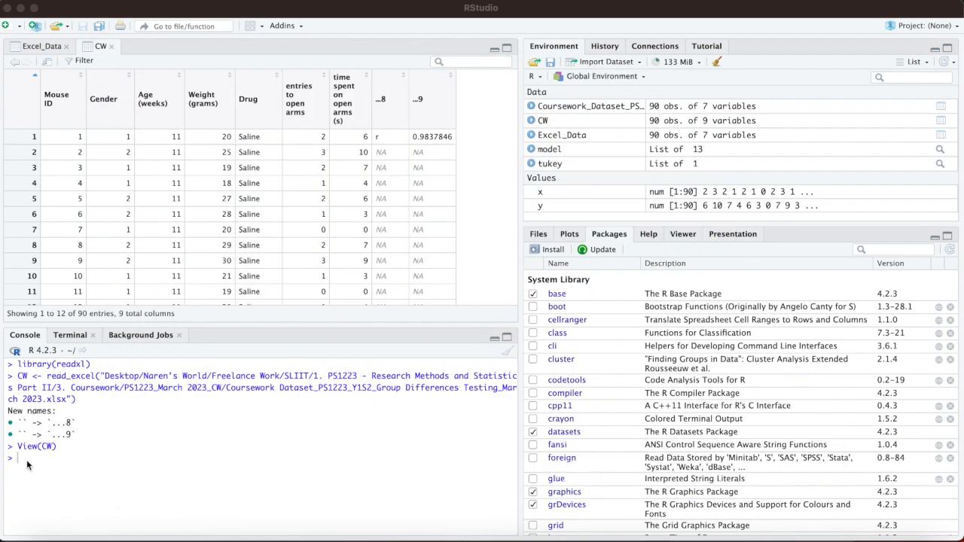
# Step: Paste the copied command into the R console, replace Excel_Data with CW, and run names(CW)
pyautogui.click(26, 461)
pyautogui.press('super+v')
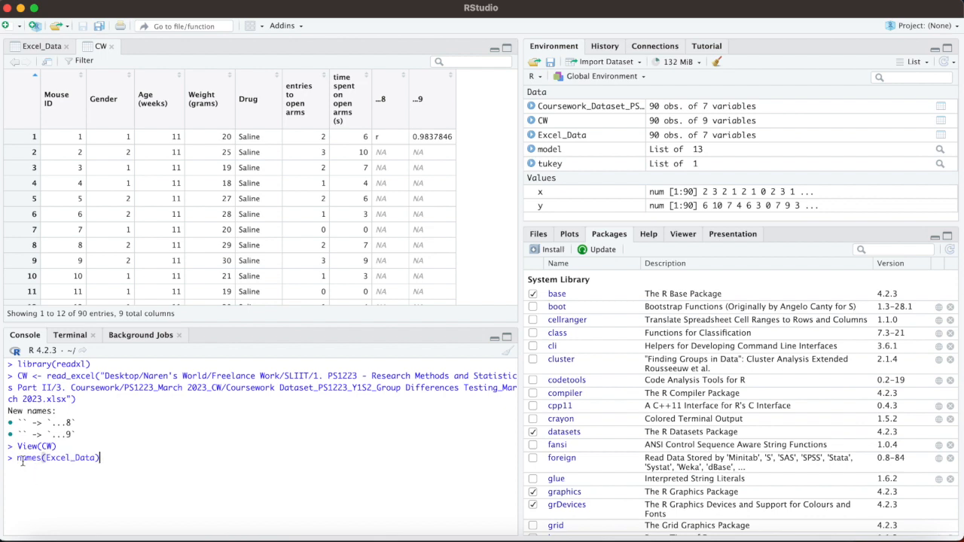
pyautogui.moveTo(93, 458); pyautogui.dragTo(45, 459)
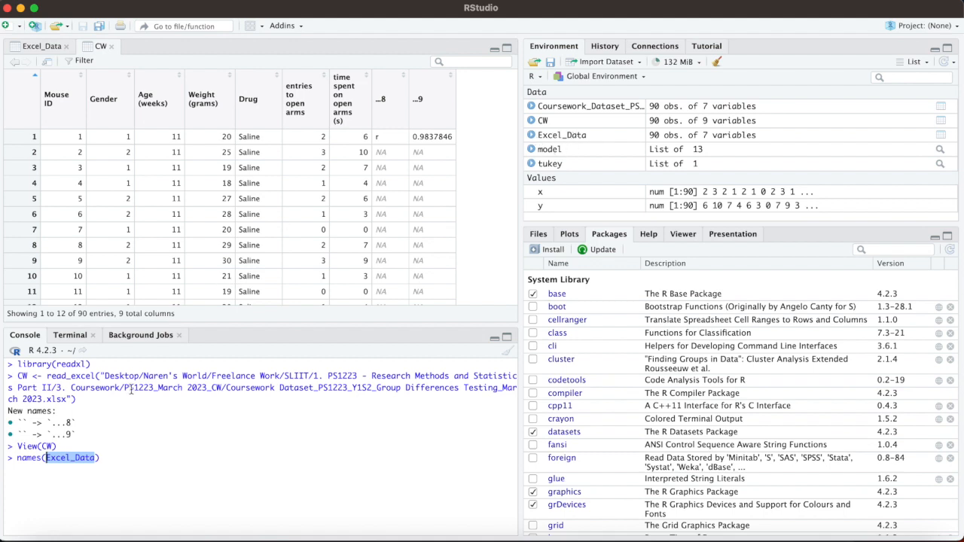
pyautogui.write('CW')
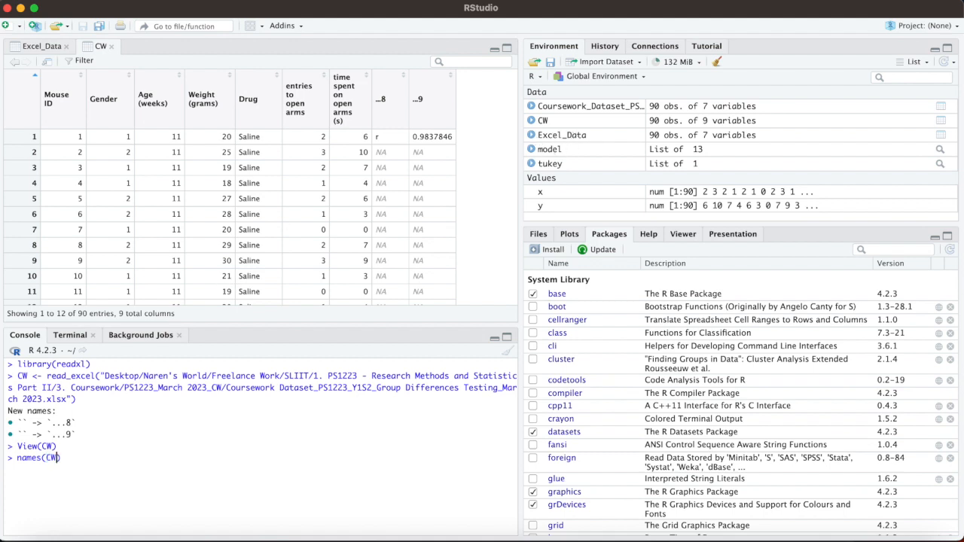
pyautogui.press('Right')
pyautogui.press('Return')
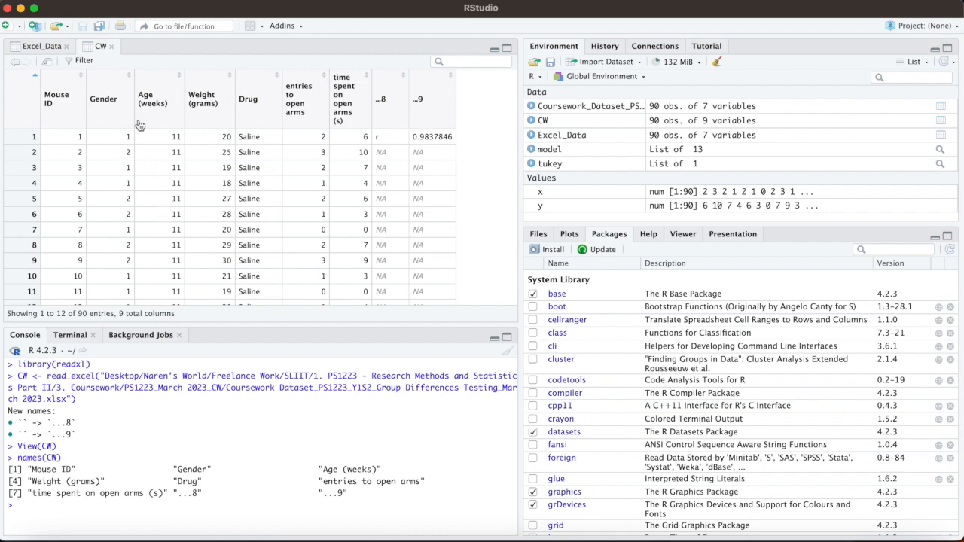
# Step: Look through the CW dataset rows to examine the drug groups and return to the first row
pyautogui.scroll(-2, 225, 212)
pyautogui.scroll(-20, 226, 212)
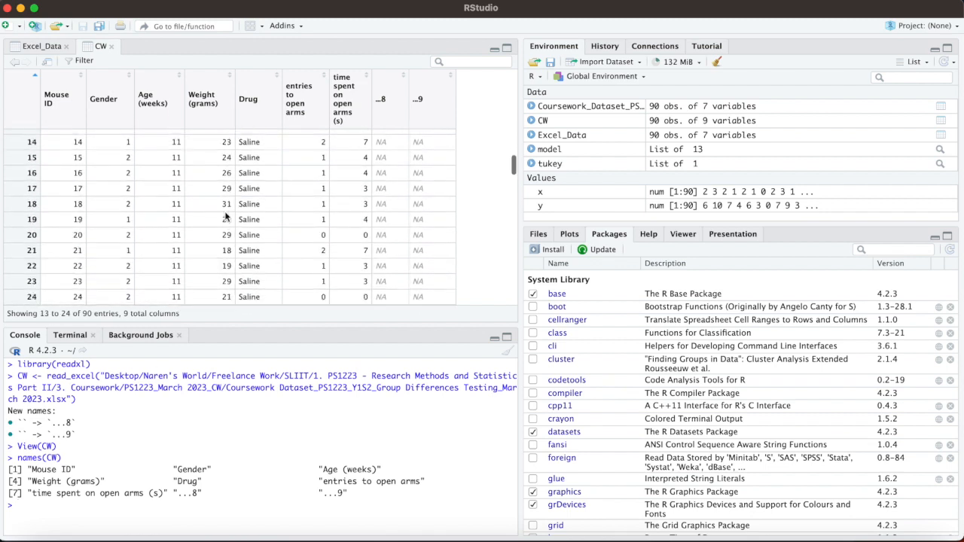
pyautogui.scroll(-10, 226, 216)
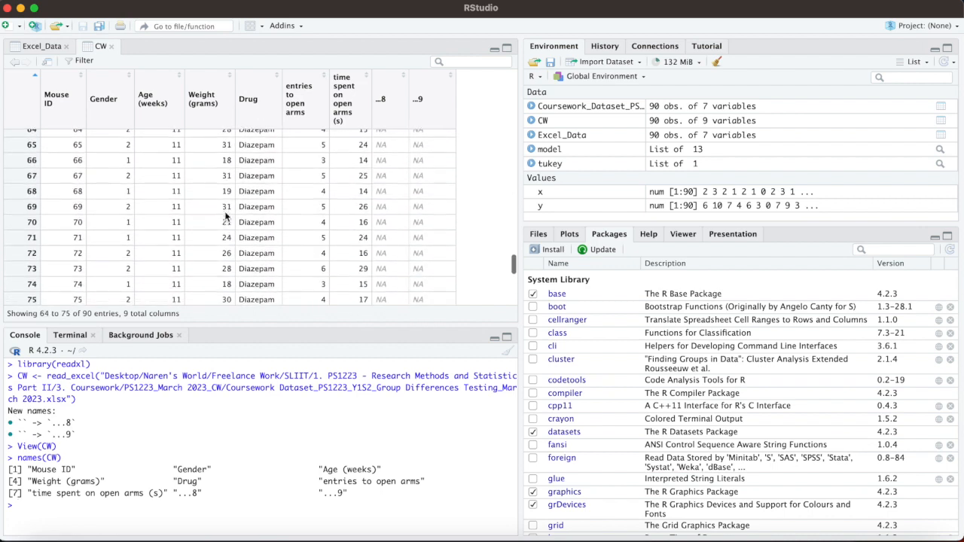
pyautogui.scroll(9, 225, 216)
pyautogui.scroll(15, 225, 213)
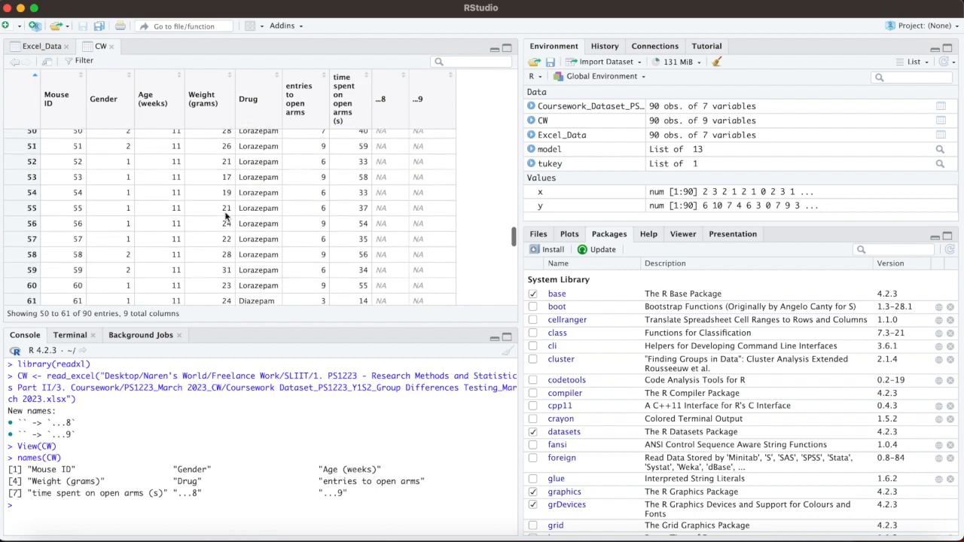
pyautogui.scroll(11, 225, 213)
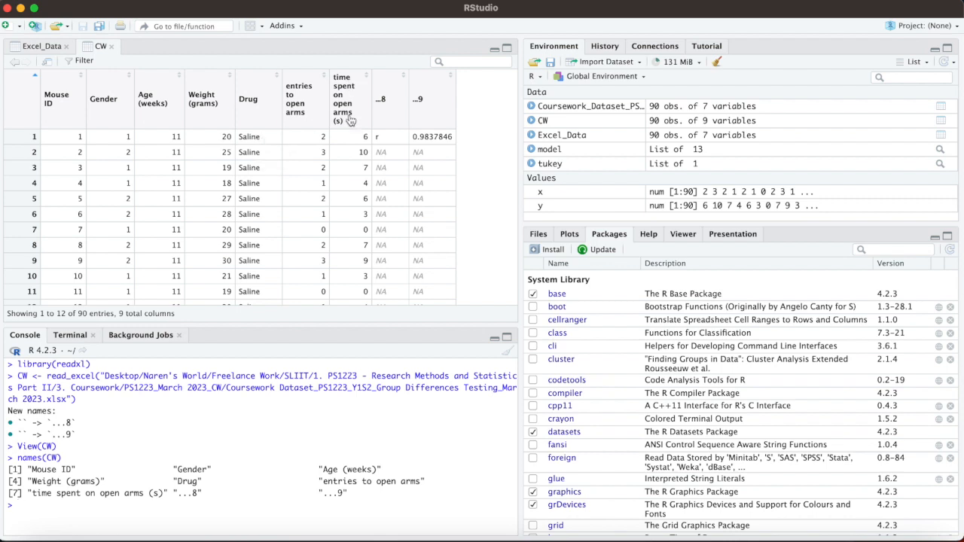
# Step: Switch to the Word guide "How to run Kruskal Wallis on R" and copy the by() command that runs shapiro.test on entries to open arms per drug
pyautogui.click(891, 539)
pyautogui.scroll(-4, 457, 327)
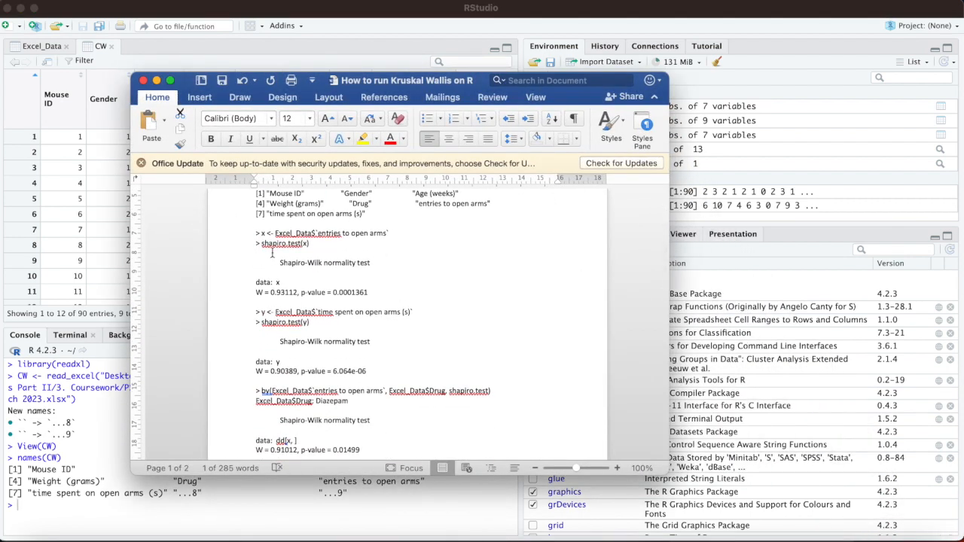
pyautogui.scroll(-3, 405, 332)
pyautogui.scroll(-4, 405, 332)
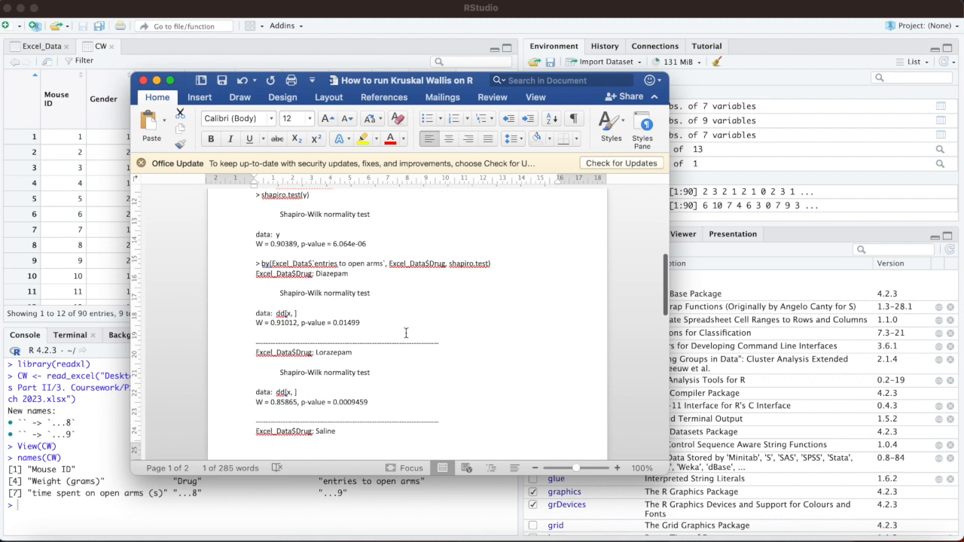
pyautogui.scroll(-11, 405, 332)
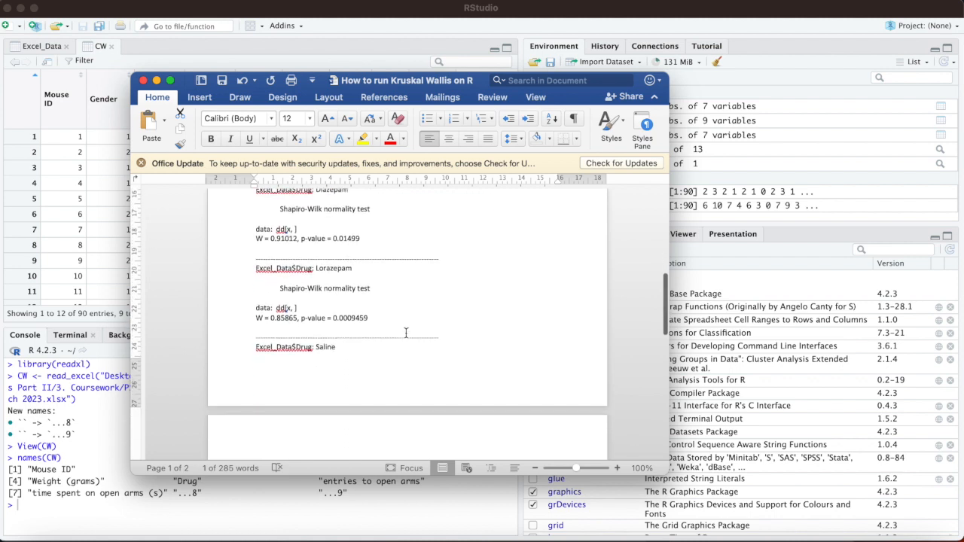
pyautogui.scroll(10, 405, 332)
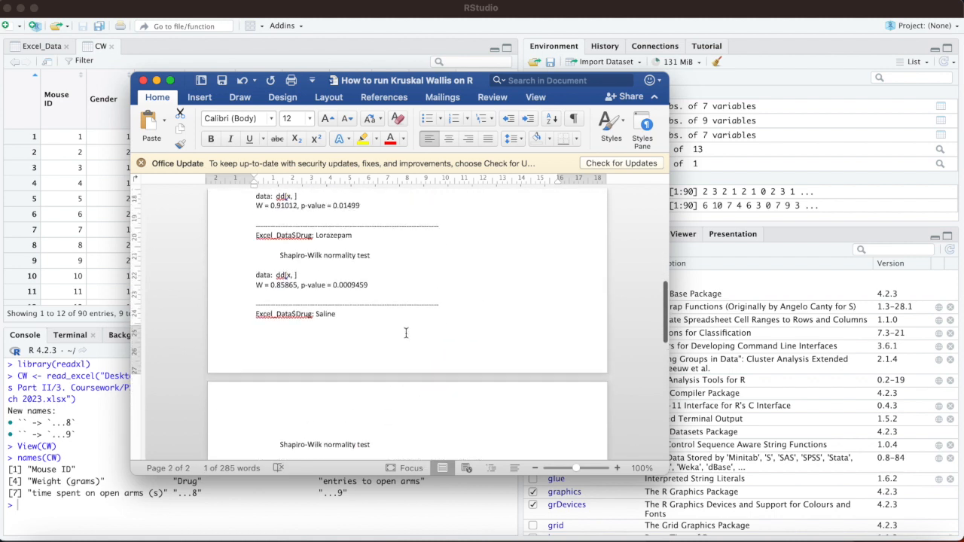
pyautogui.scroll(2, 405, 332)
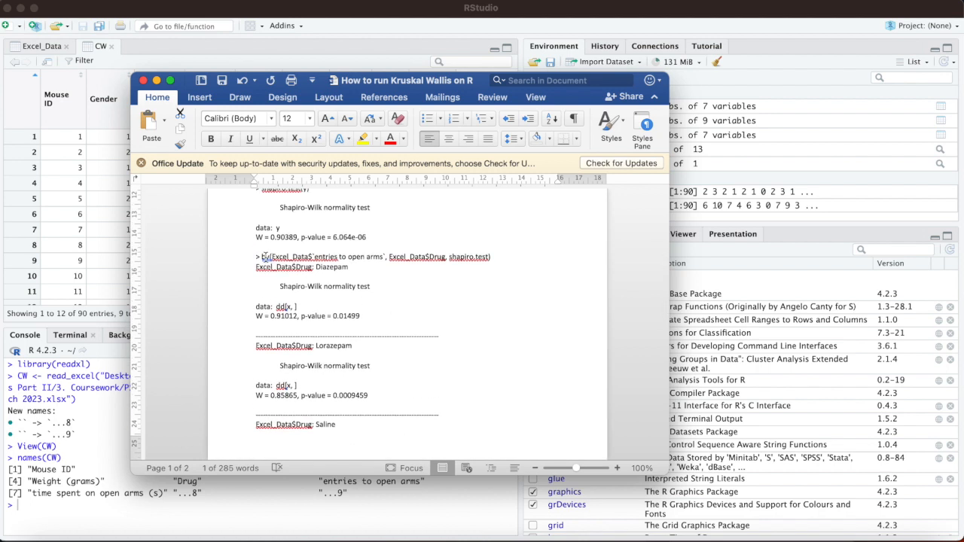
pyautogui.moveTo(261, 257); pyautogui.dragTo(501, 260)
pyautogui.press('super+c')
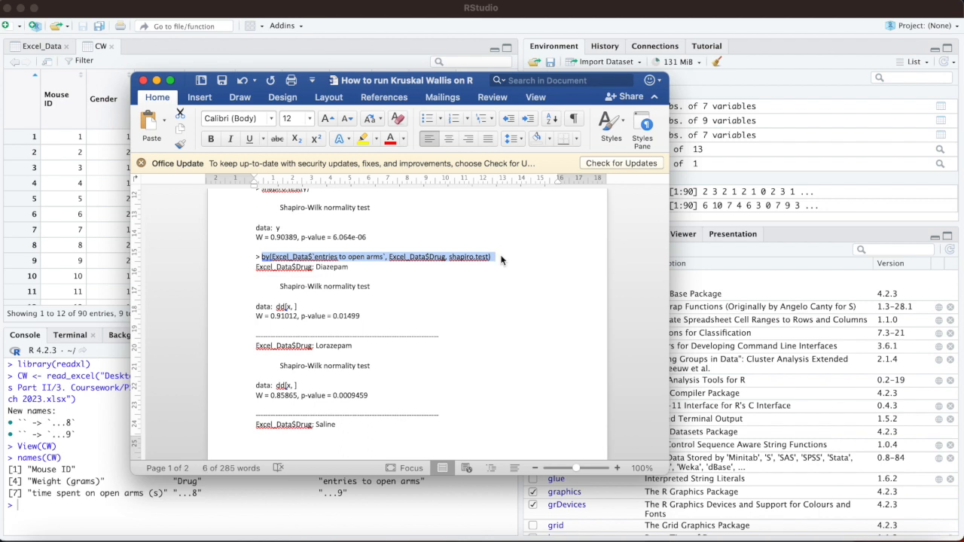
pyautogui.click(156, 80)
# Step: Paste the copied by() command into the R console and replace the first Excel_Data with CW
pyautogui.click(24, 501)
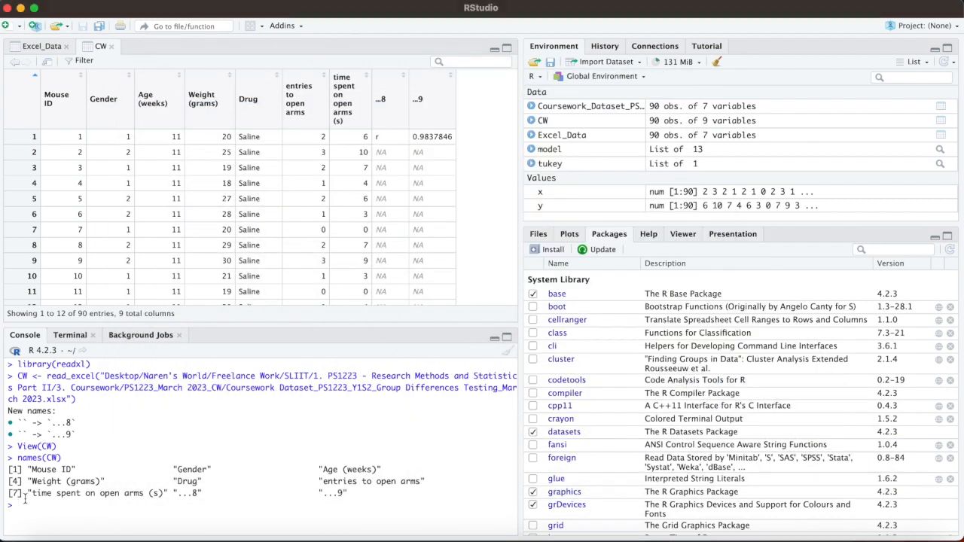
pyautogui.press('super+v')
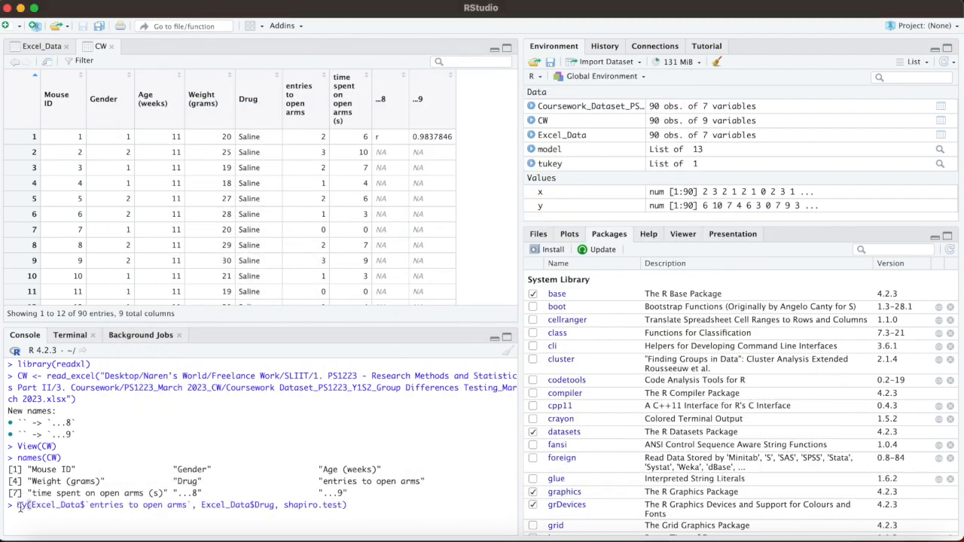
pyautogui.moveTo(82, 504); pyautogui.dragTo(31, 504)
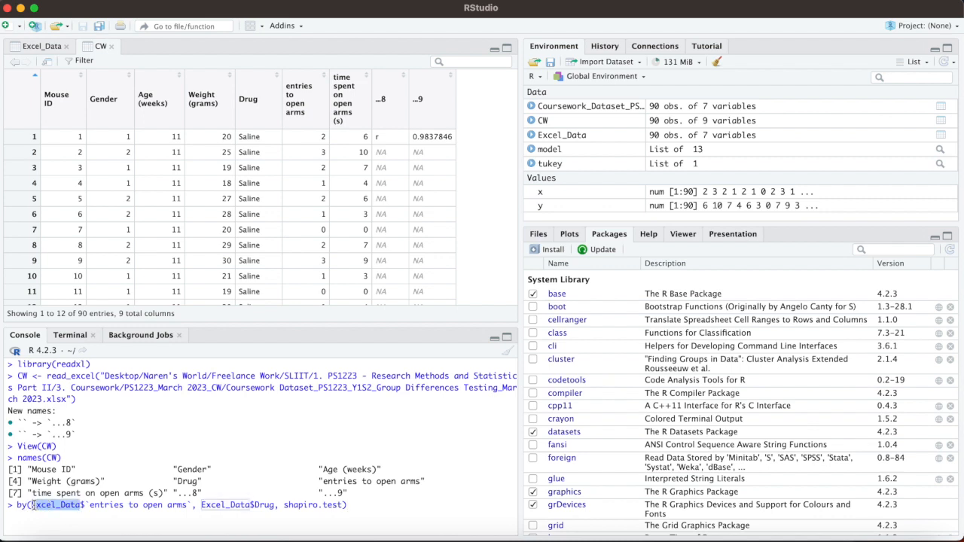
pyautogui.write('CW')
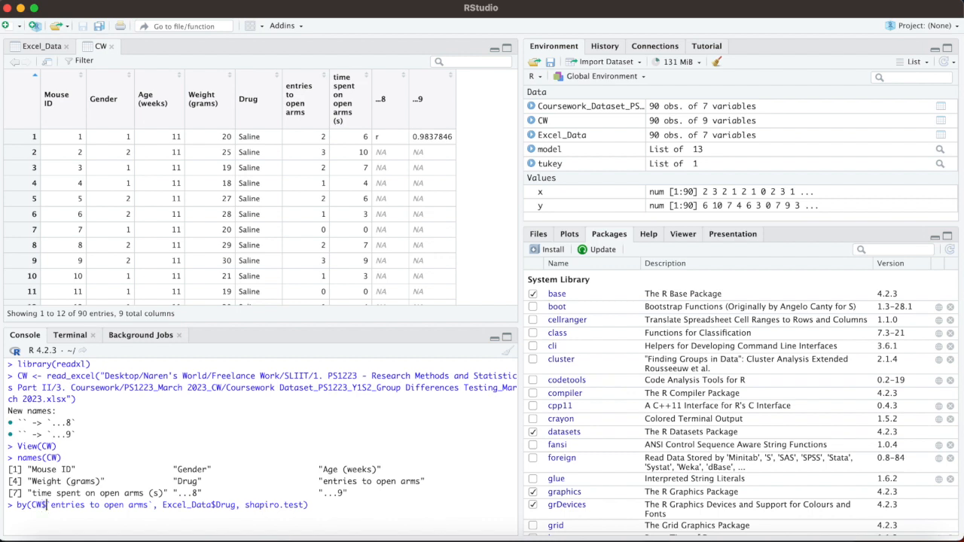
# Step: Replace the tested column in the by() command with the suggested column name `time spent on open arms (s)`
pyautogui.moveTo(148, 505); pyautogui.dragTo(52, 506)
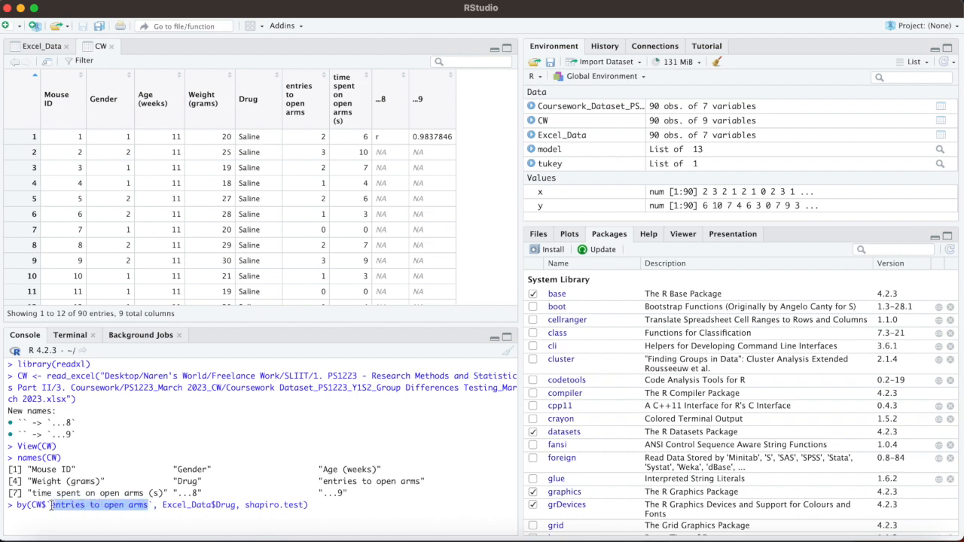
pyautogui.write('time')
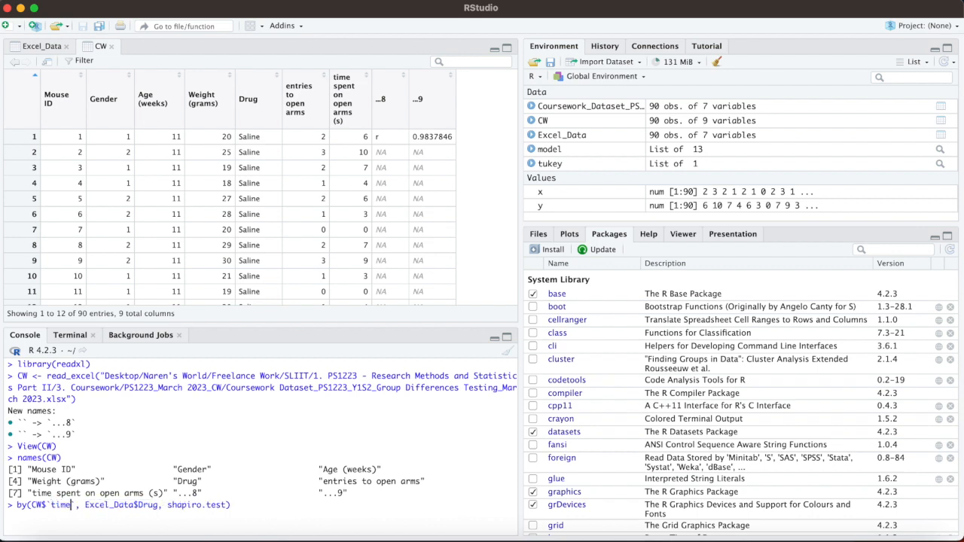
pyautogui.write('s')
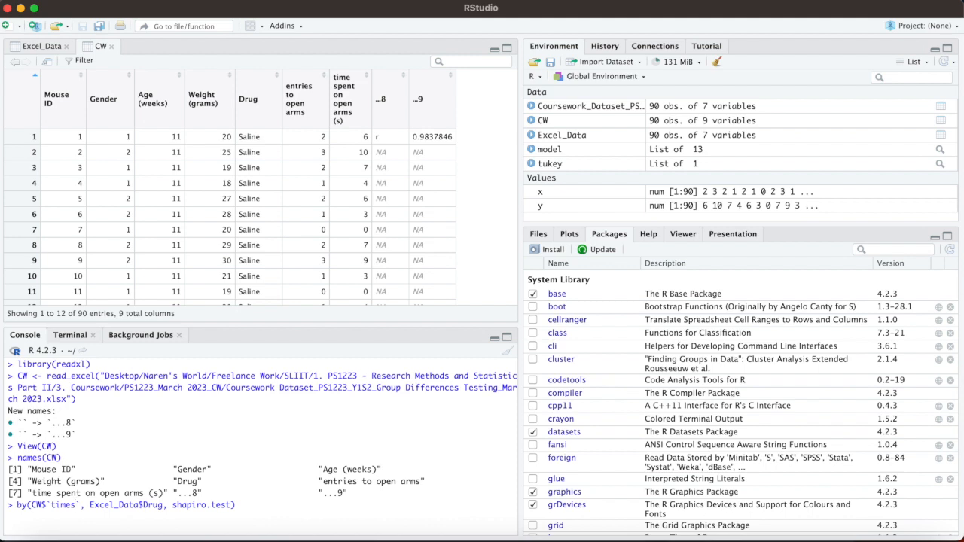
pyautogui.press('BackSpace')
pyautogui.write('spent')
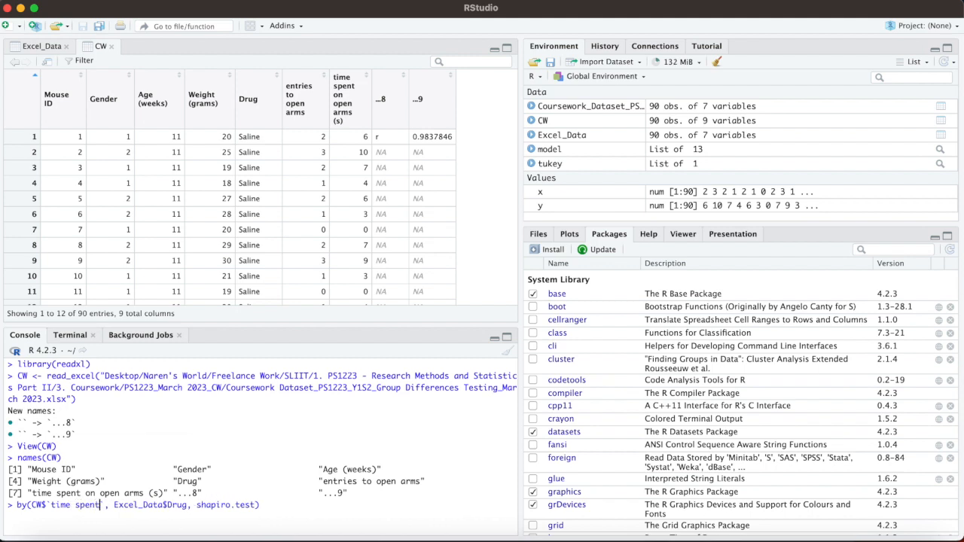
pyautogui.press('BackSpace')
pyautogui.press('BackSpace')
pyautogui.press('BackSpace')
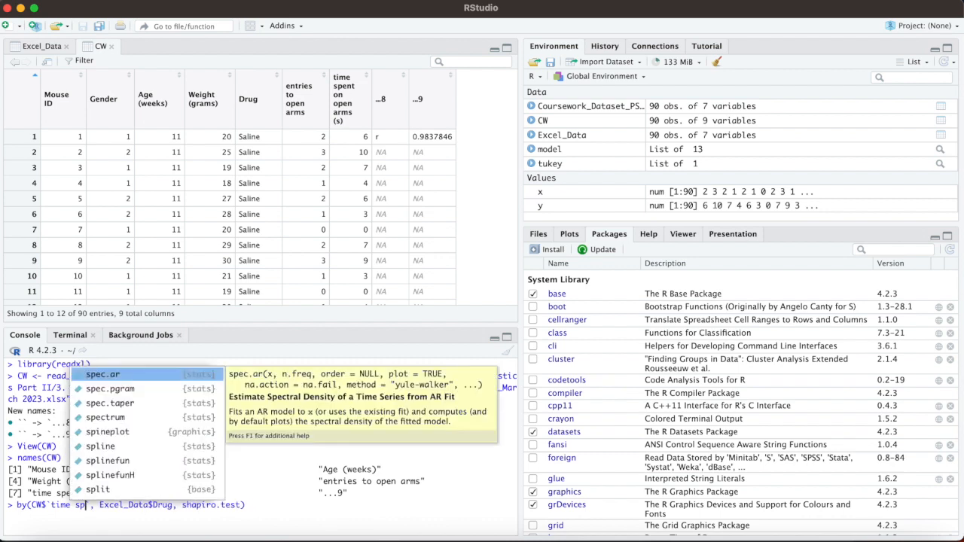
pyautogui.press('Escape')
pyautogui.press('BackSpace')
pyautogui.press('BackSpace')
pyautogui.press('BackSpace')
pyautogui.press('BackSpace')
pyautogui.press('BackSpace')
pyautogui.press('BackSpace')
pyautogui.press('BackSpace')
pyautogui.press('BackSpace')
pyautogui.write('tim')
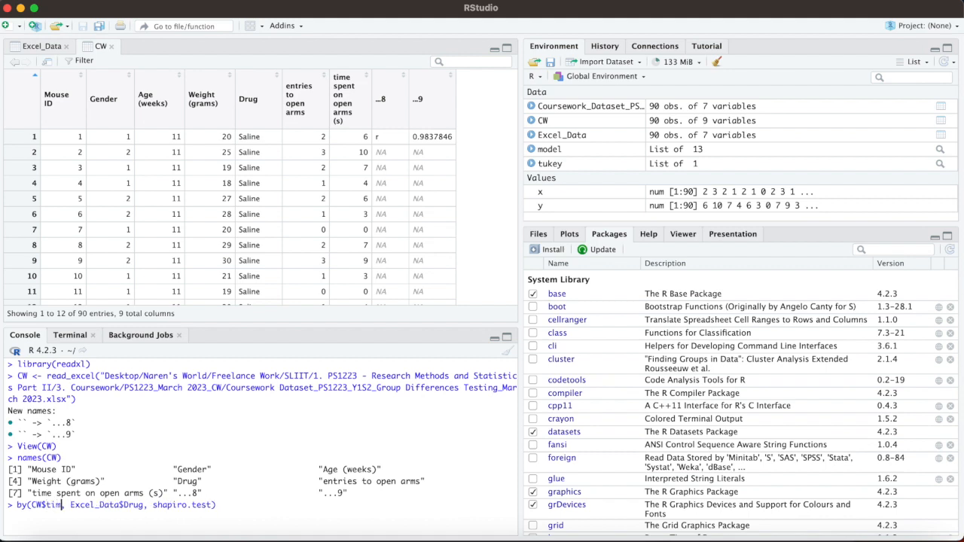
pyautogui.write('e')
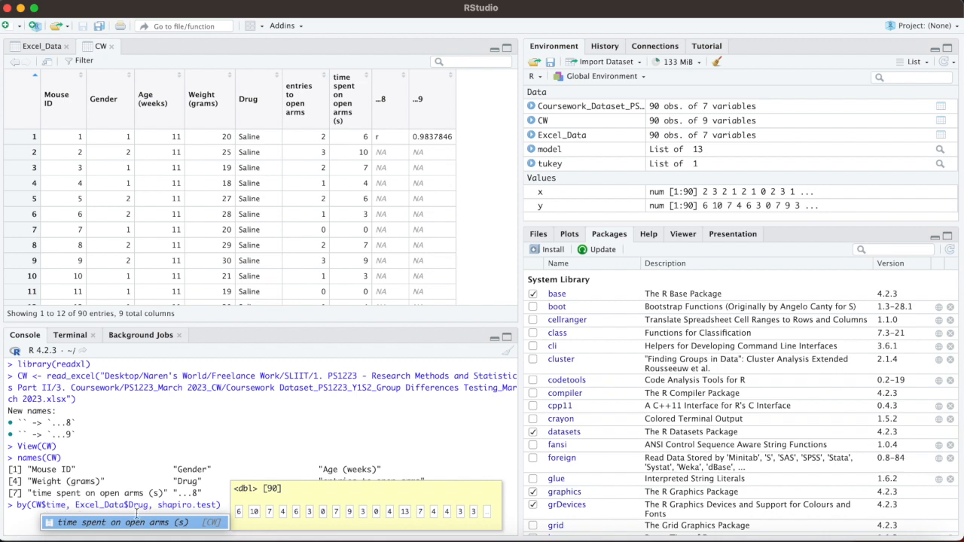
pyautogui.click(89, 520)
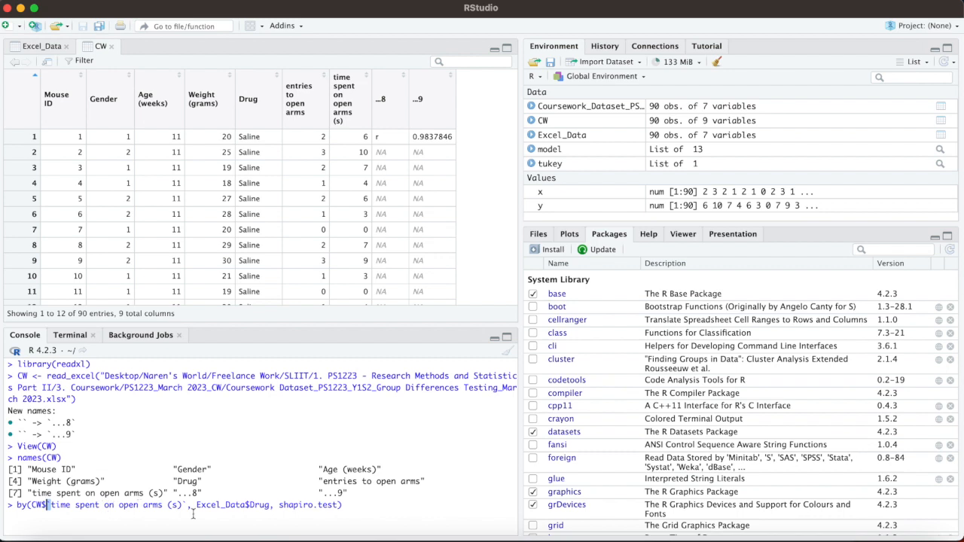
# Step: Change the grouping variable in the by() command to CW$Drug
pyautogui.moveTo(246, 505); pyautogui.dragTo(198, 506)
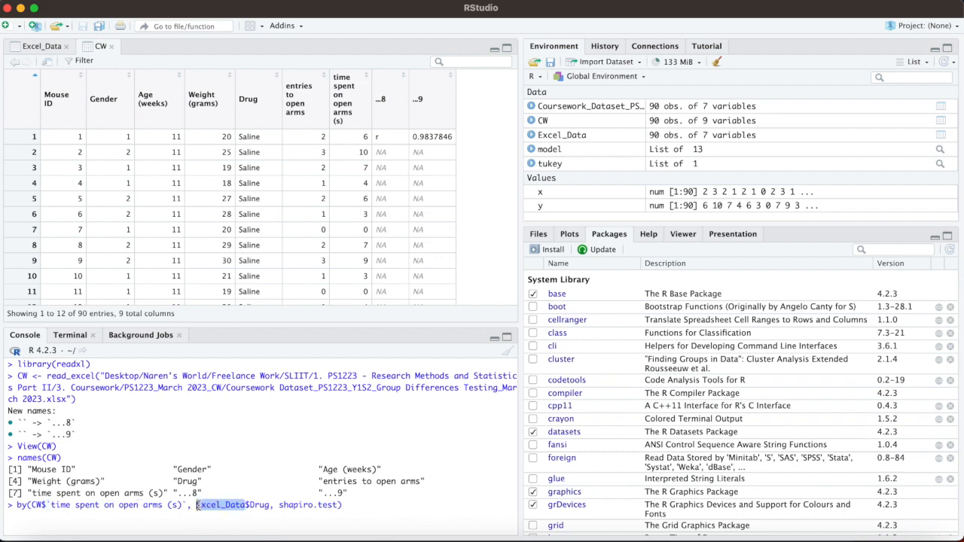
pyautogui.write('CW')
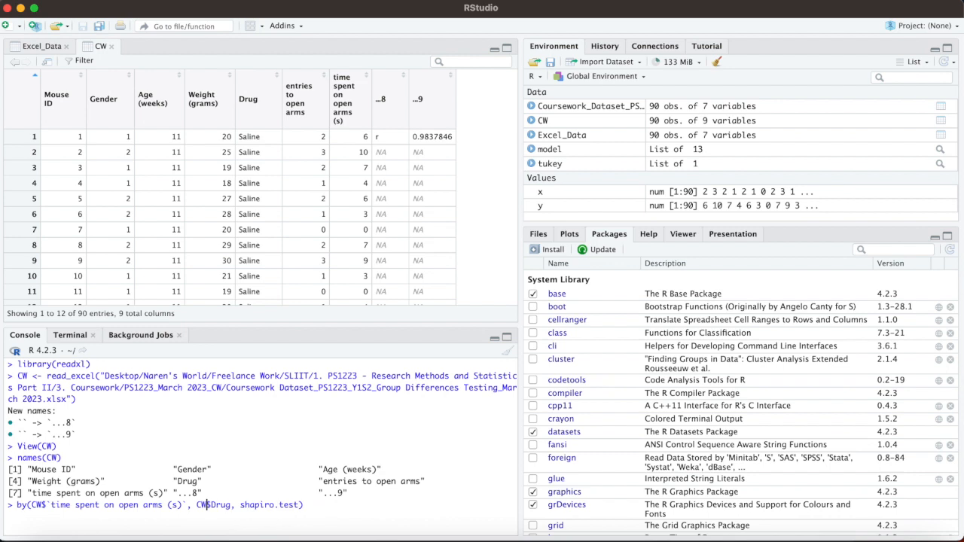
pyautogui.moveTo(231, 505); pyautogui.dragTo(212, 505)
pyautogui.write('Dru')
pyautogui.click(248, 523)
# Step: Re-enter shapiro.test as the function in the by() command and run it
pyautogui.moveTo(299, 504); pyautogui.dragTo(241, 505)
pyautogui.write('shap')
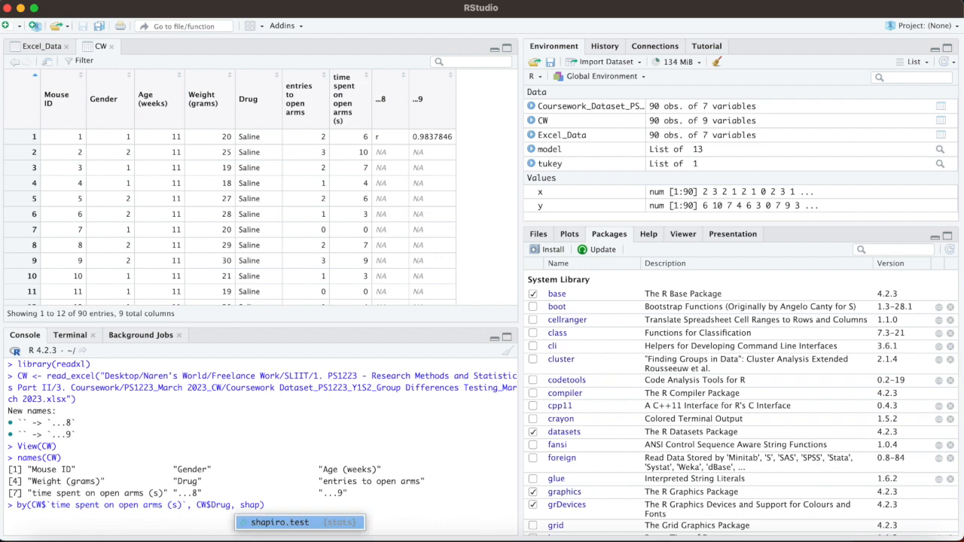
pyautogui.click(283, 522)
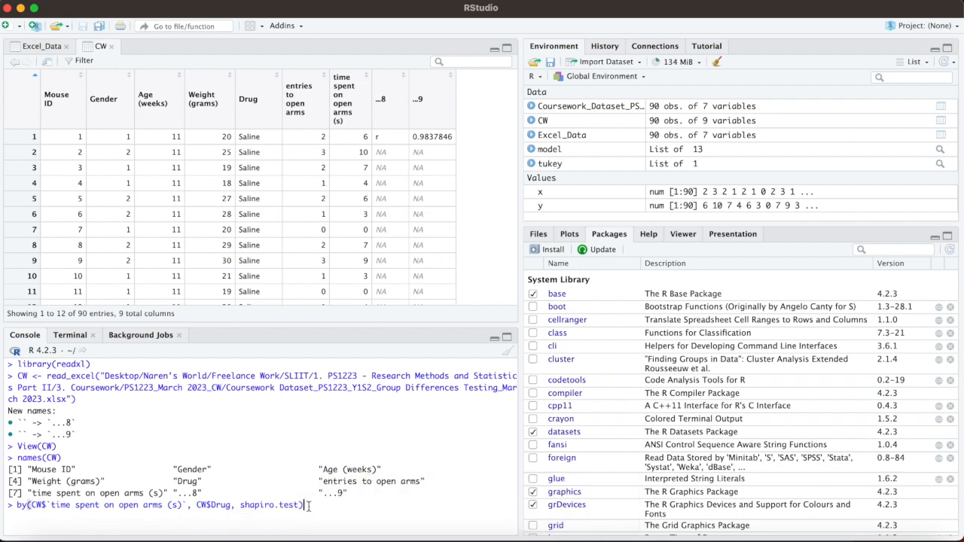
pyautogui.press('Return')
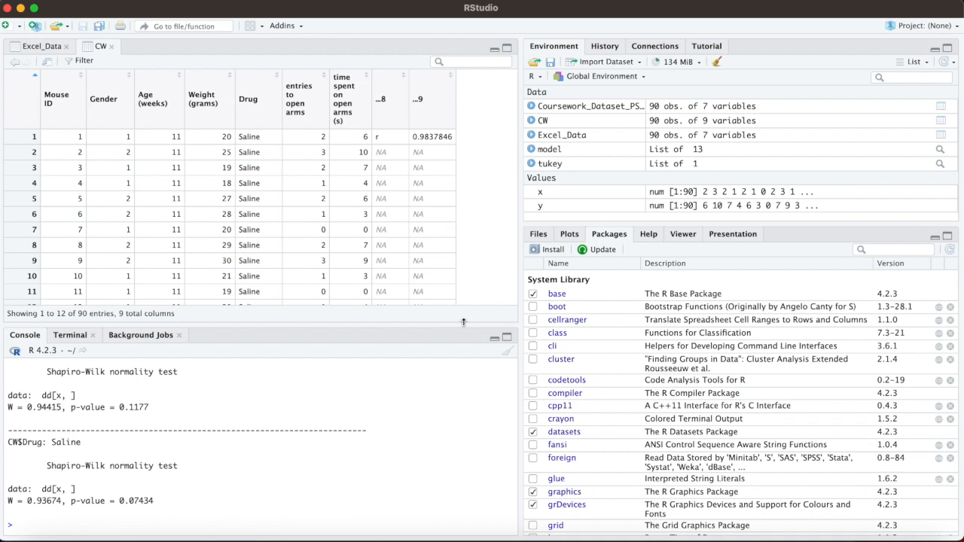
# Step: Enlarge the console and examine the Shapiro-Wilk p-values for the Diazepam, Lorazepam and Saline groups
pyautogui.click(507, 337)
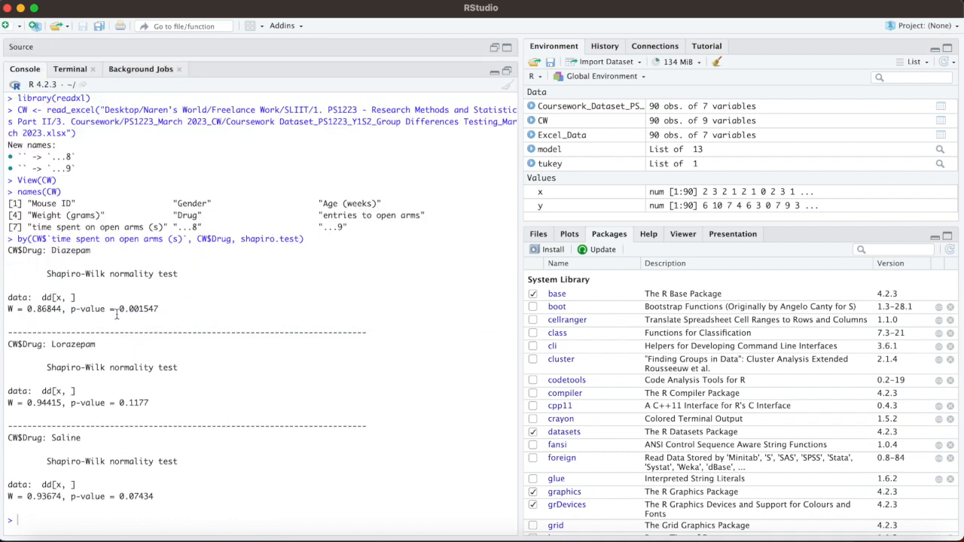
pyautogui.moveTo(71, 309); pyautogui.dragTo(159, 309)
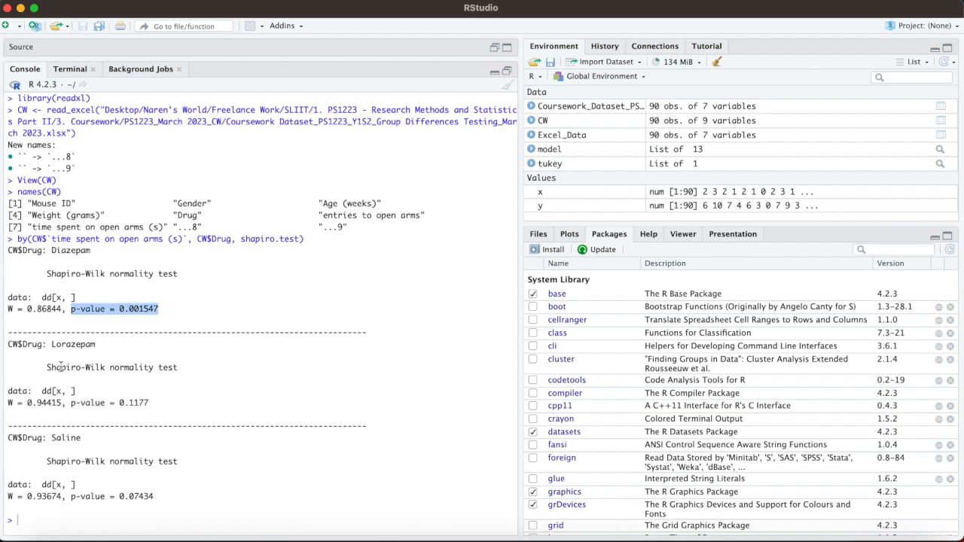
pyautogui.moveTo(71, 403); pyautogui.dragTo(160, 404)
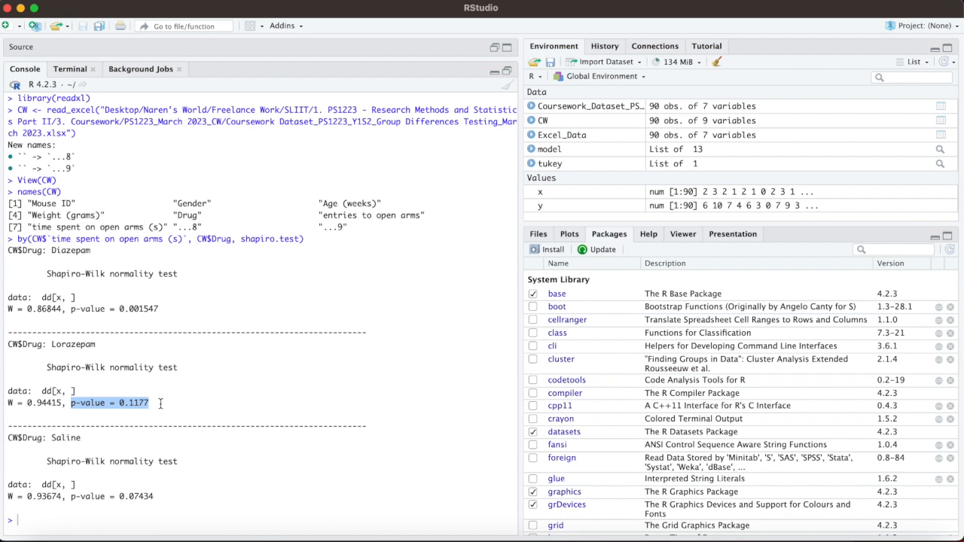
pyautogui.click(54, 439)
pyautogui.moveTo(54, 439); pyautogui.dragTo(110, 440)
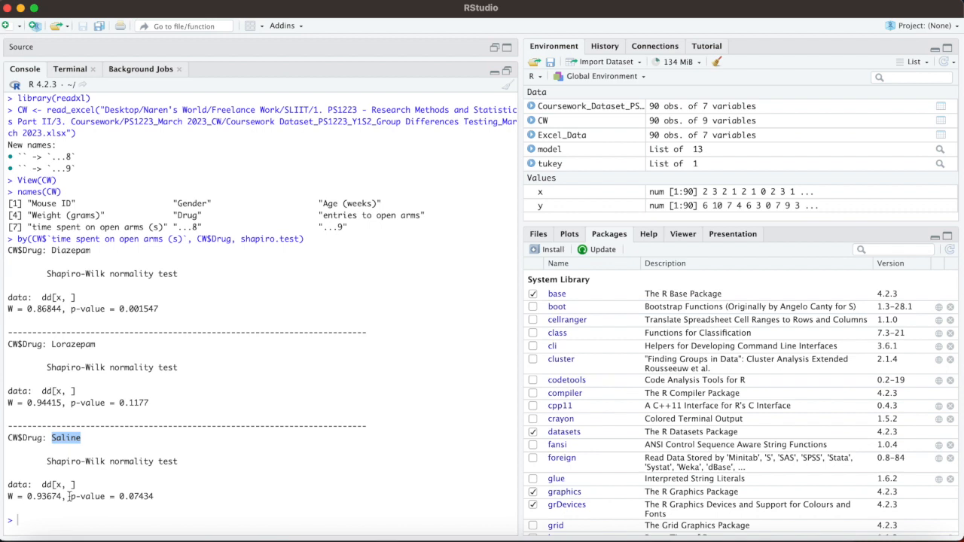
pyautogui.moveTo(71, 497); pyautogui.dragTo(154, 497)
pyautogui.click(98, 519)
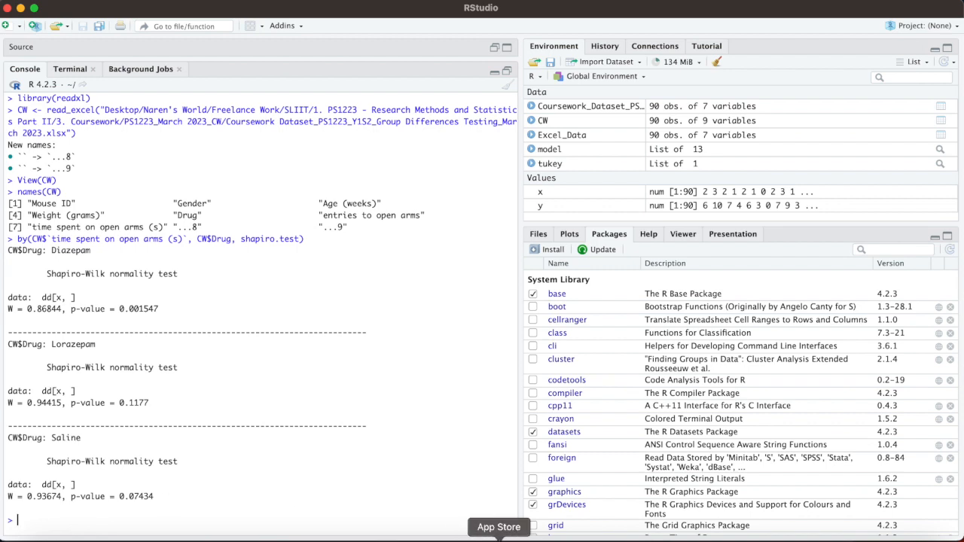
# Step: Switch back to the Word guide and copy the kruskal.test command for time spent on open arms (s) by Drug
pyautogui.click(898, 536)
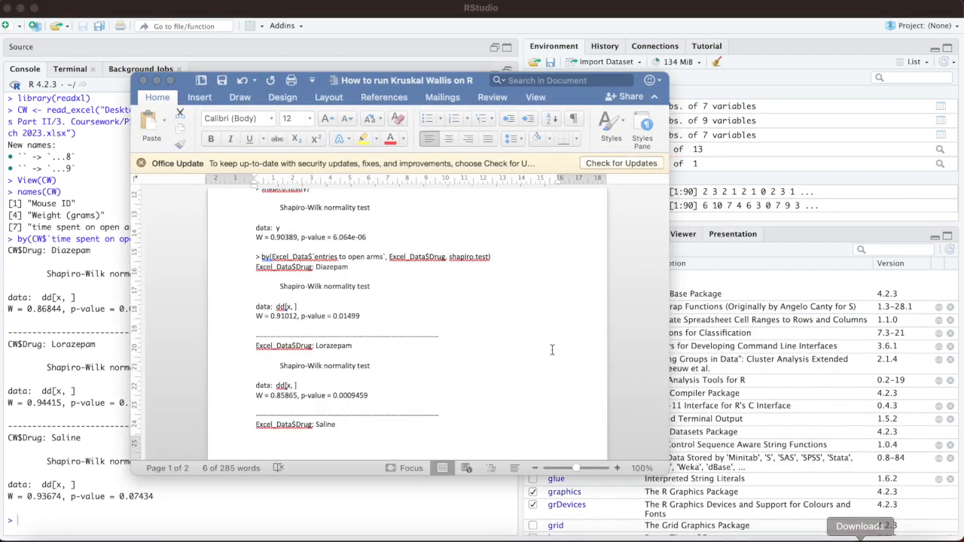
pyautogui.scroll(-5, 400, 316)
pyautogui.scroll(-5, 400, 317)
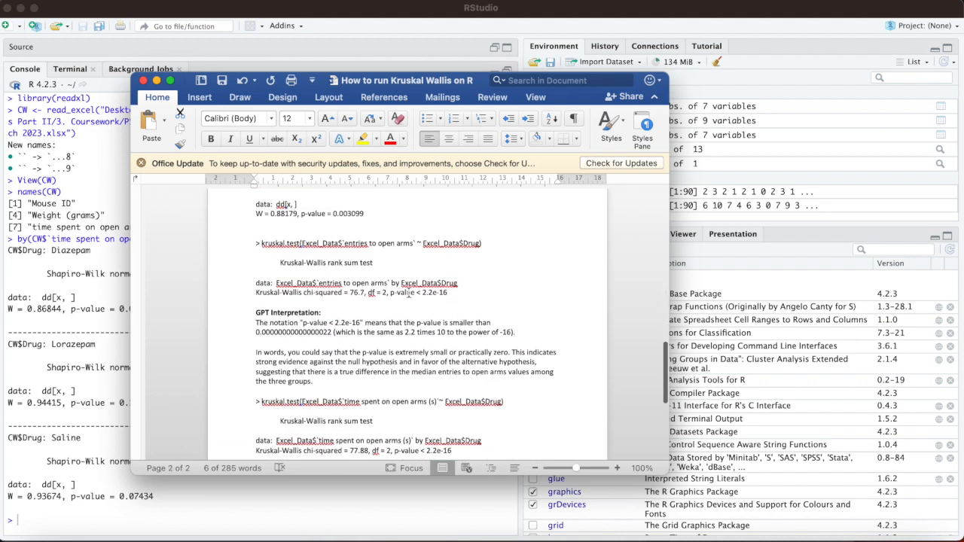
pyautogui.scroll(-2, 315, 252)
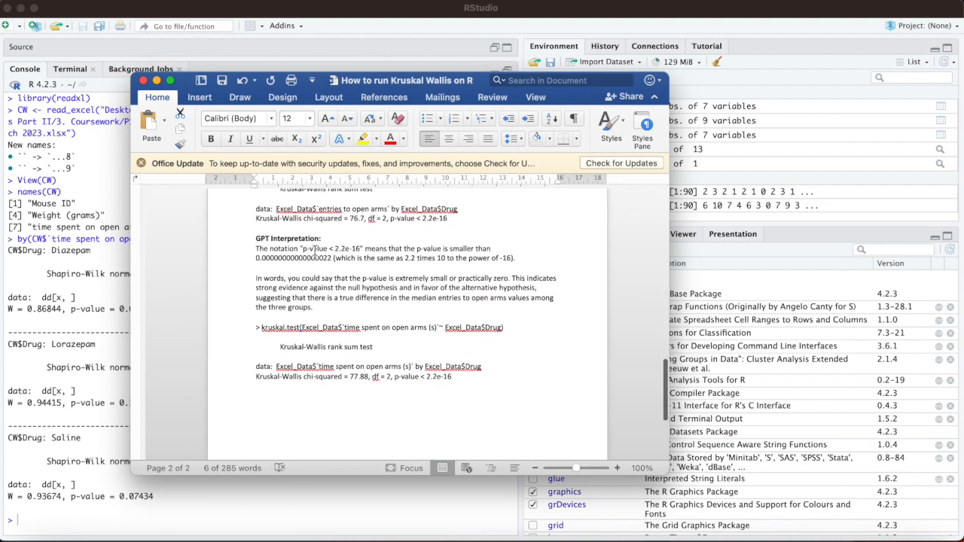
pyautogui.moveTo(517, 327); pyautogui.dragTo(262, 333)
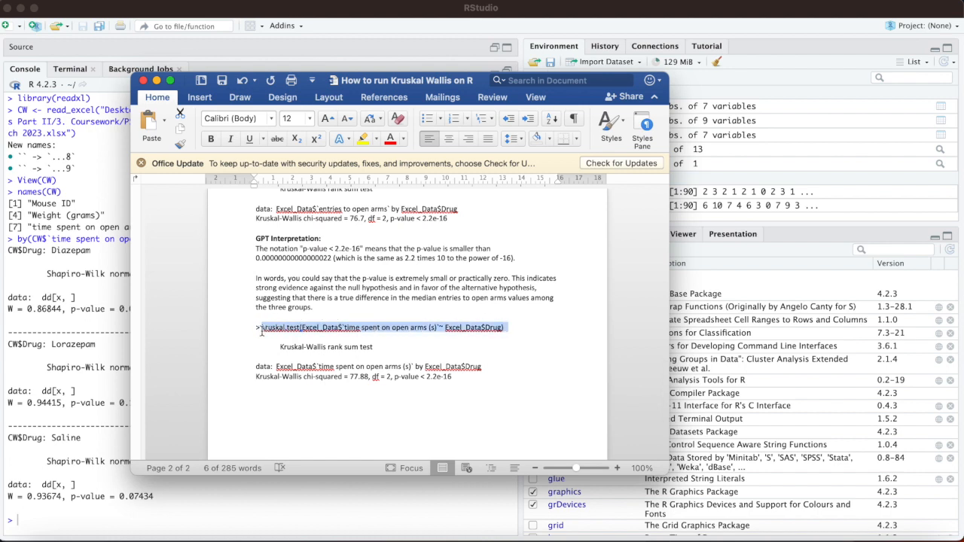
pyautogui.click(157, 80)
# Step: Paste the copied kruskal.test command into the RStudio console and replace the first Excel_Data reference with CW
pyautogui.click(23, 516)
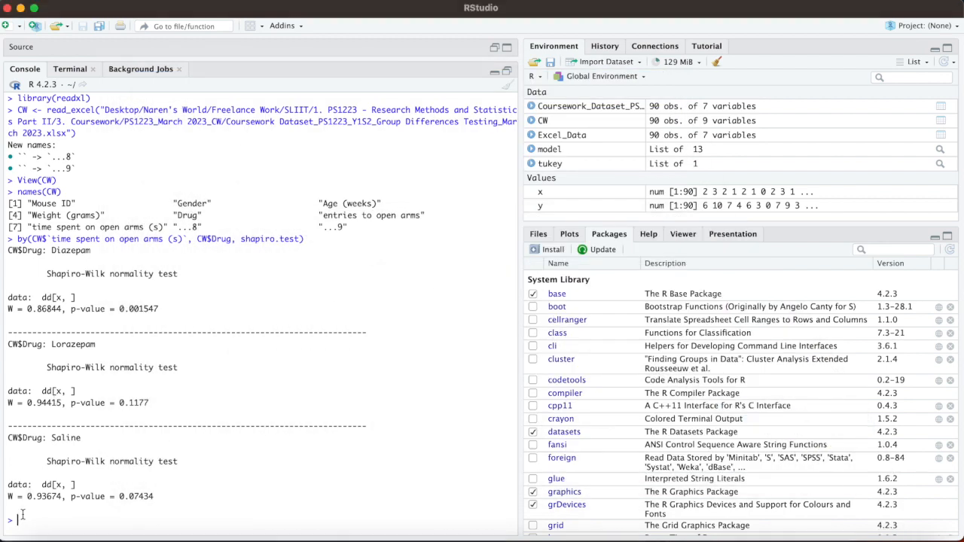
pyautogui.write('kruskal.test(Excel_Data$`time spent on open arms (s)`~ Excel_Data$Drug)')
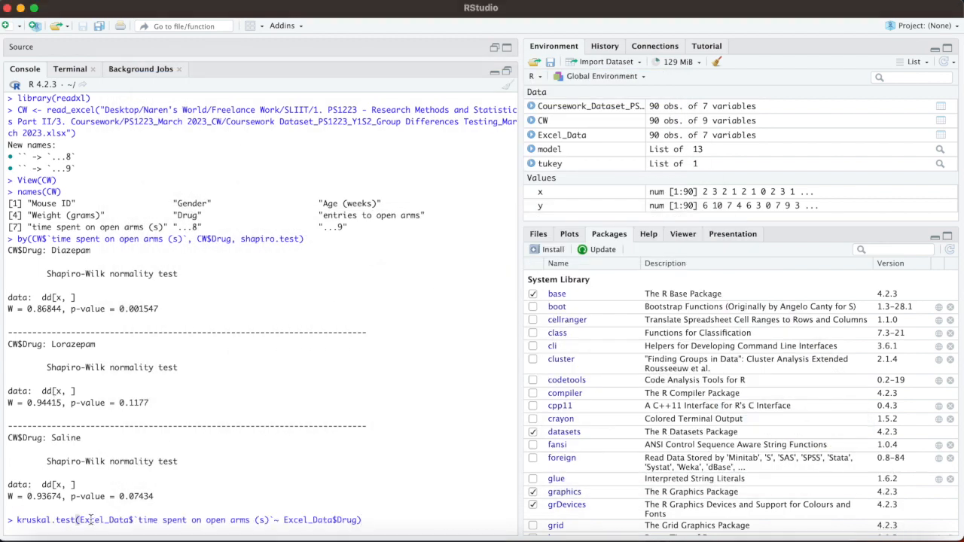
pyautogui.moveTo(131, 519); pyautogui.dragTo(81, 521)
pyautogui.write('CW')
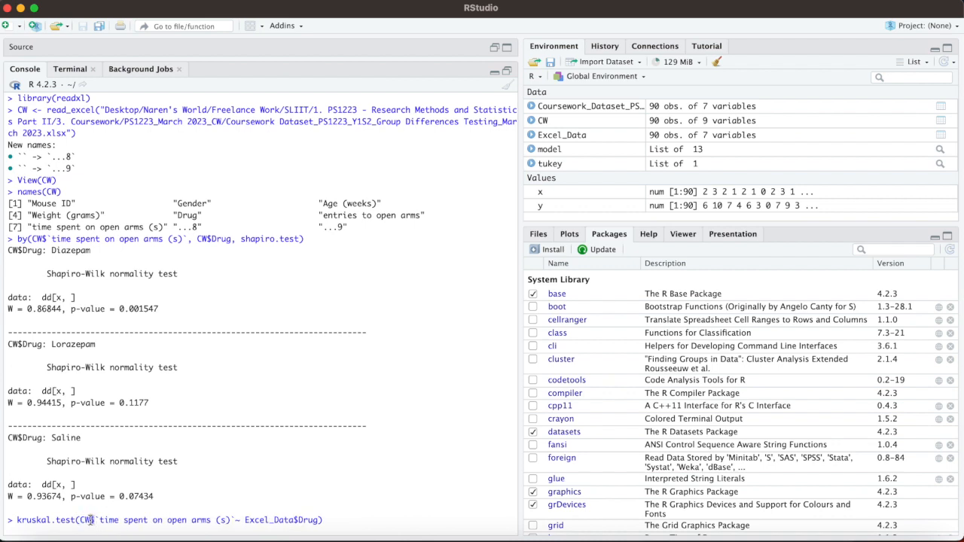
# Step: Re-enter the test variable in the kruskal.test command as the CW column time spent on open arms (s)
pyautogui.moveTo(230, 521); pyautogui.dragTo(216, 521)
pyautogui.click(230, 520)
pyautogui.press('BackSpace')
pyautogui.press('BackSpace')
pyautogui.press('BackSpace')
pyautogui.press('BackSpace')
pyautogui.press('BackSpace')
pyautogui.press('BackSpace')
pyautogui.press('BackSpace')
pyautogui.press('BackSpace')
pyautogui.press('BackSpace')
pyautogui.press('BackSpace')
pyautogui.press('BackSpace')
pyautogui.press('BackSpace')
pyautogui.press('BackSpace')
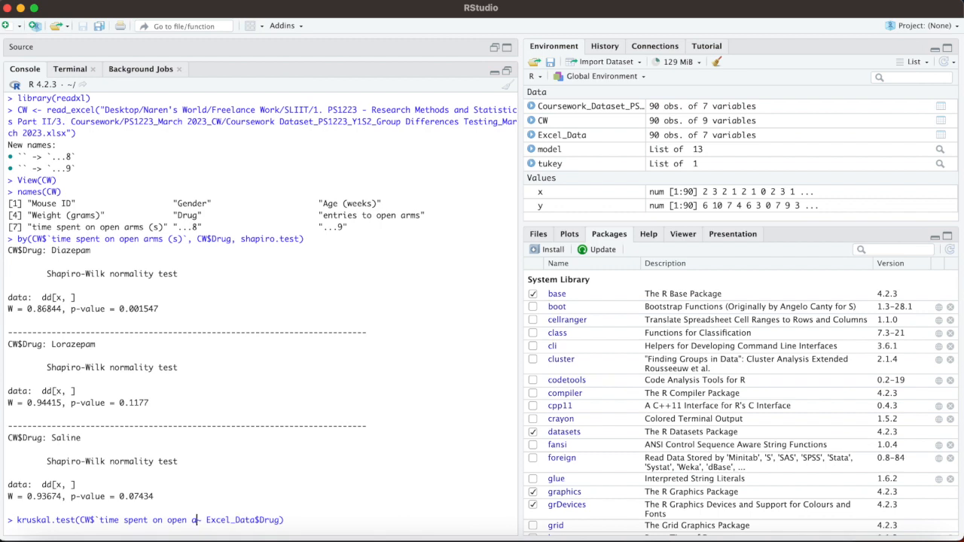
pyautogui.press('BackSpace')
pyautogui.press('BackSpace')
pyautogui.press('BackSpace')
pyautogui.press('BackSpace')
pyautogui.press('BackSpace')
pyautogui.press('BackSpace')
pyautogui.press('BackSpace')
pyautogui.press('BackSpace')
pyautogui.press('BackSpace')
pyautogui.press('BackSpace')
pyautogui.press('BackSpace')
pyautogui.press('BackSpace')
pyautogui.press('BackSpace')
pyautogui.press('BackSpace')
pyautogui.press('BackSpace')
pyautogui.press('BackSpace')
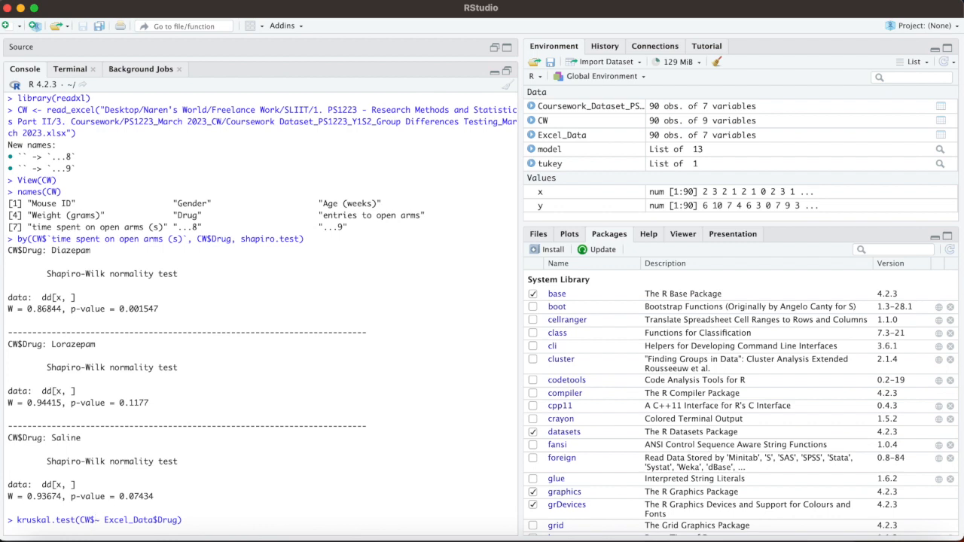
pyautogui.write('time')
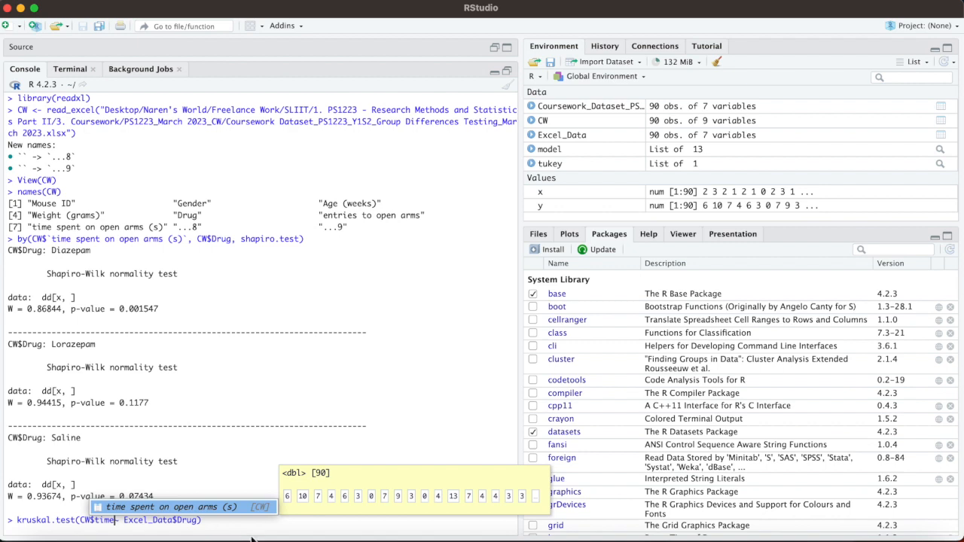
pyautogui.click(160, 511)
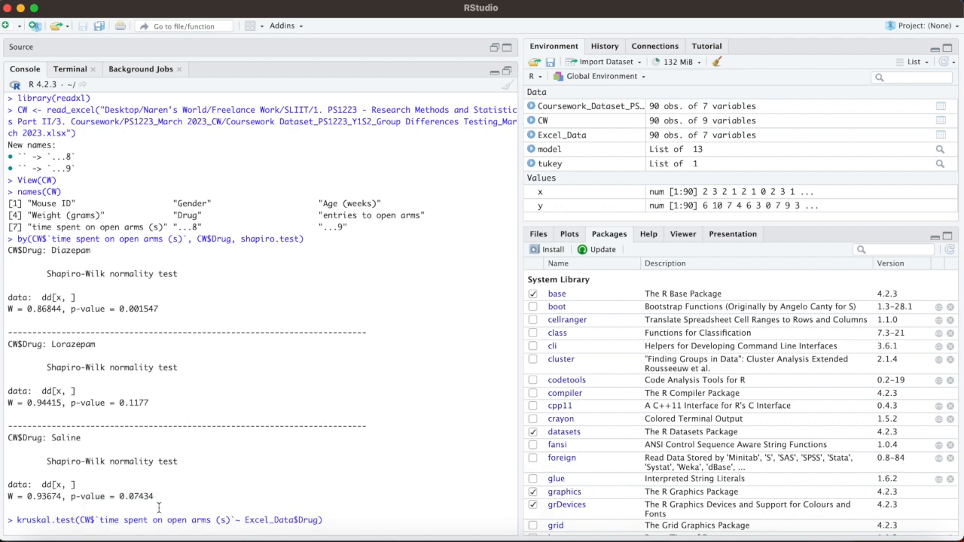
# Step: Set the grouping variable to CW$Drug, run the Kruskal-Wallis test and highlight its p-value
pyautogui.moveTo(294, 519); pyautogui.dragTo(246, 521)
pyautogui.press('BackSpace')
pyautogui.write('CW')
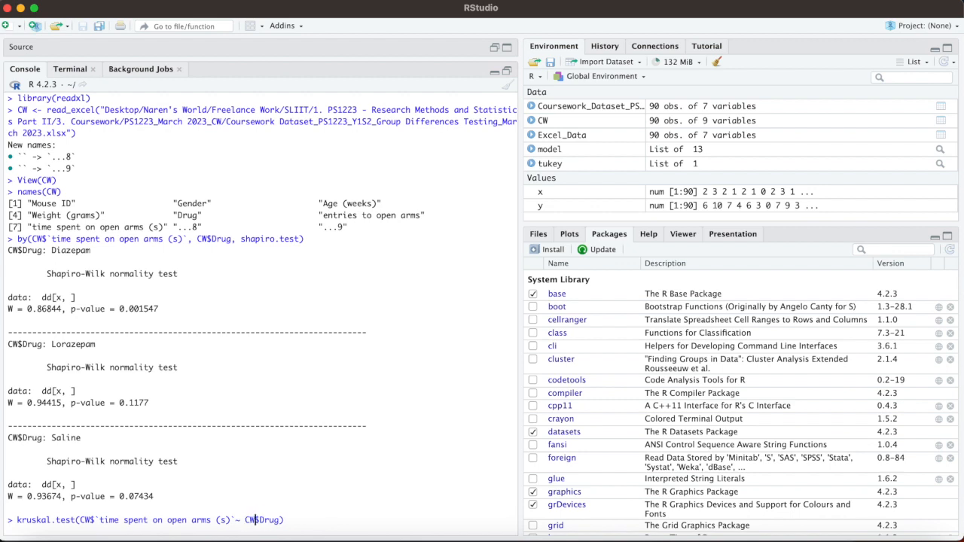
pyautogui.moveTo(279, 519); pyautogui.dragTo(260, 521)
pyautogui.write('Dru')
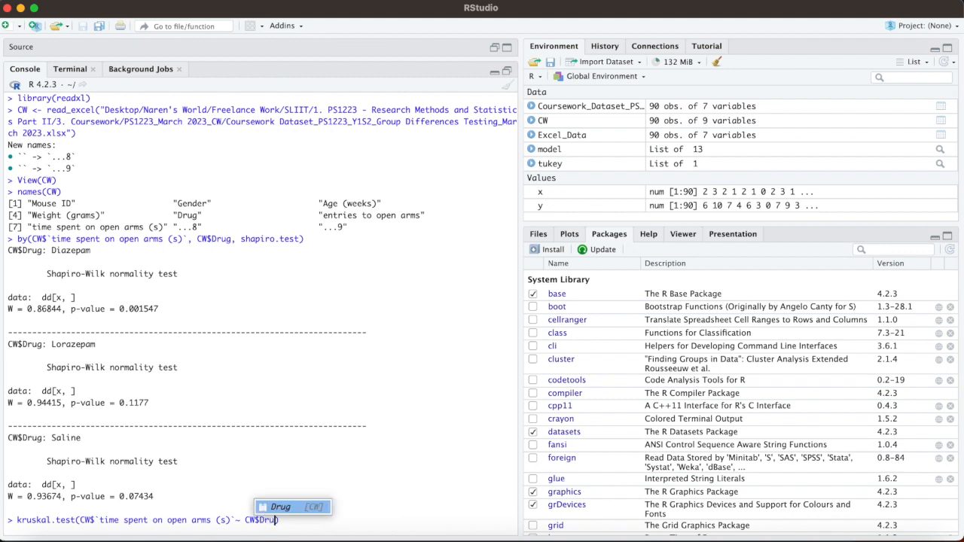
pyautogui.click(283, 507)
pyautogui.write(')')
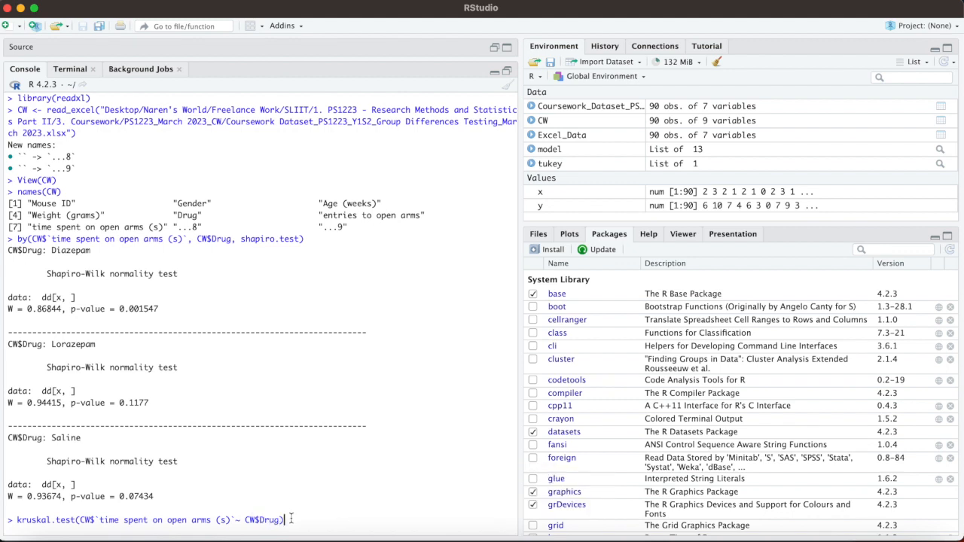
pyautogui.press('Return')
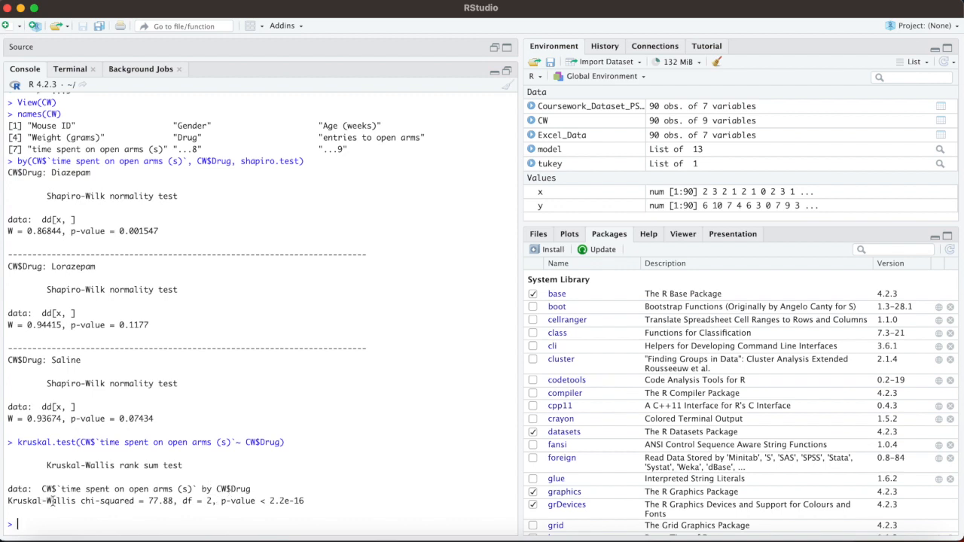
pyautogui.moveTo(148, 500); pyautogui.dragTo(308, 497)
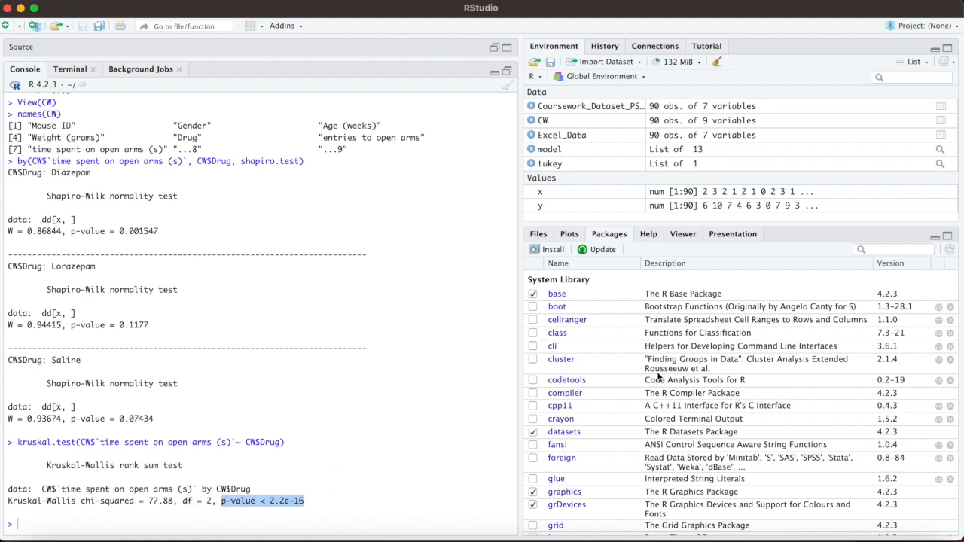
# Step: Switch to the Word guide and copy the kruskal.test command for entries to open arms by Drug
pyautogui.click(894, 540)
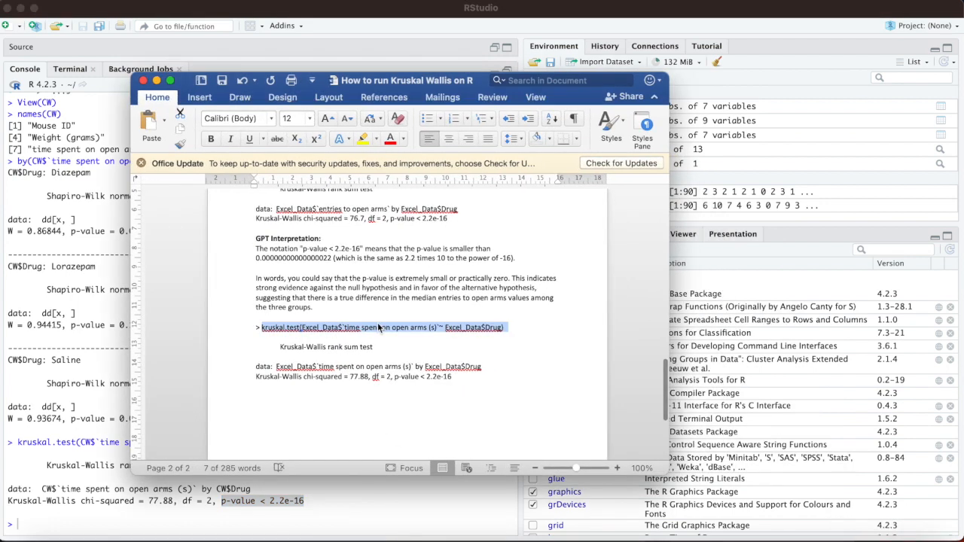
pyautogui.scroll(5, 378, 329)
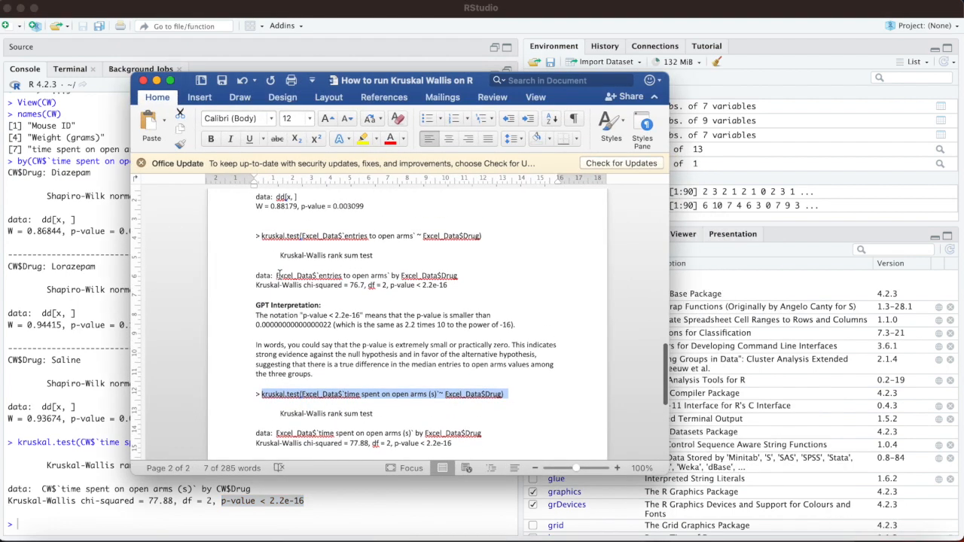
pyautogui.scroll(3, 387, 280)
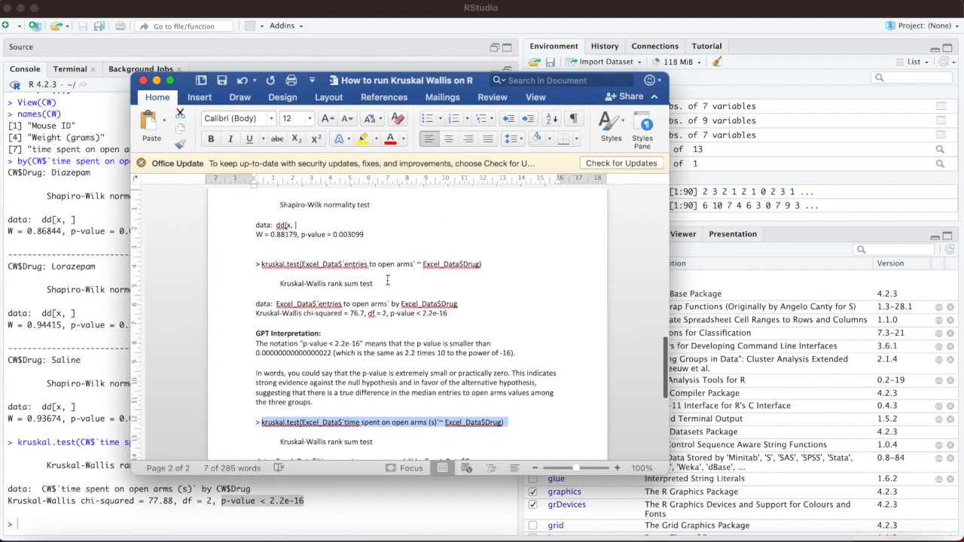
pyautogui.click(488, 277)
pyautogui.keyDown('shift'); pyautogui.click(253, 279); pyautogui.keyUp('shift')
pyautogui.press('super+c')
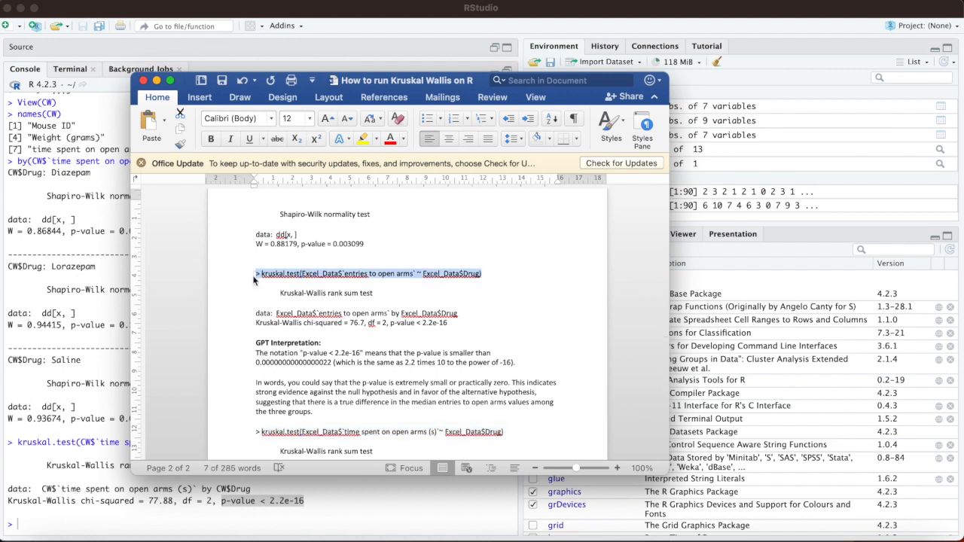
pyautogui.click(156, 81)
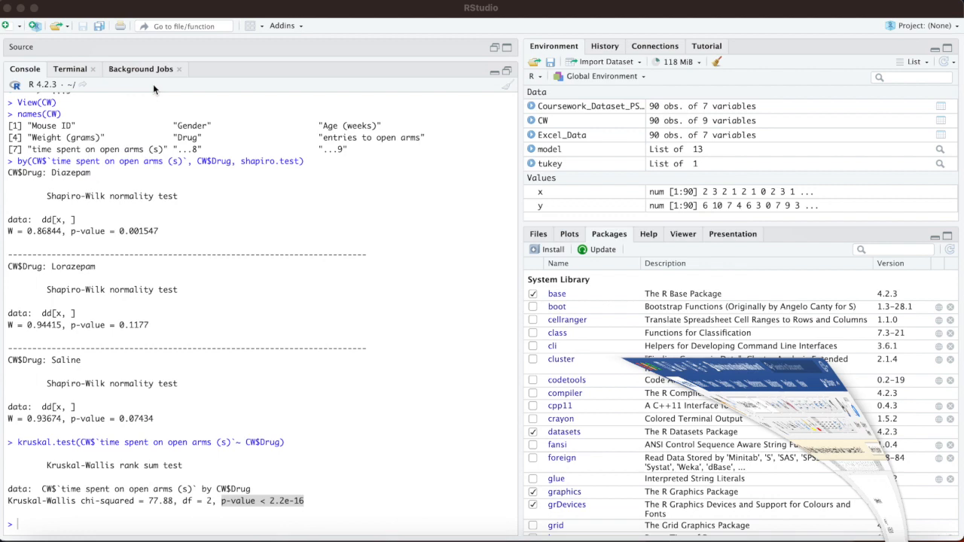
# Step: Check the CW data table, paste the copied command into the RStudio console and replace the first Excel_Data reference with CW
pyautogui.click(494, 71)
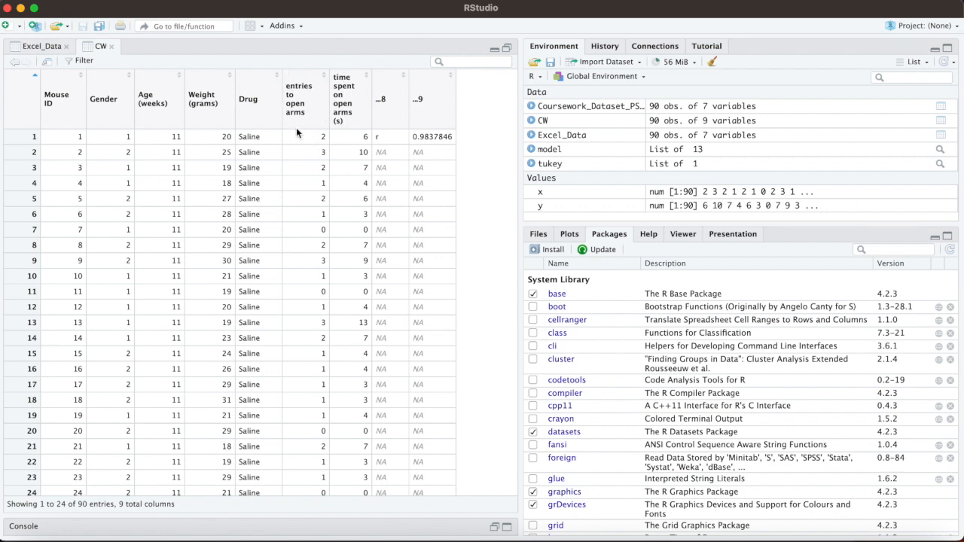
pyautogui.click(507, 526)
pyautogui.click(25, 526)
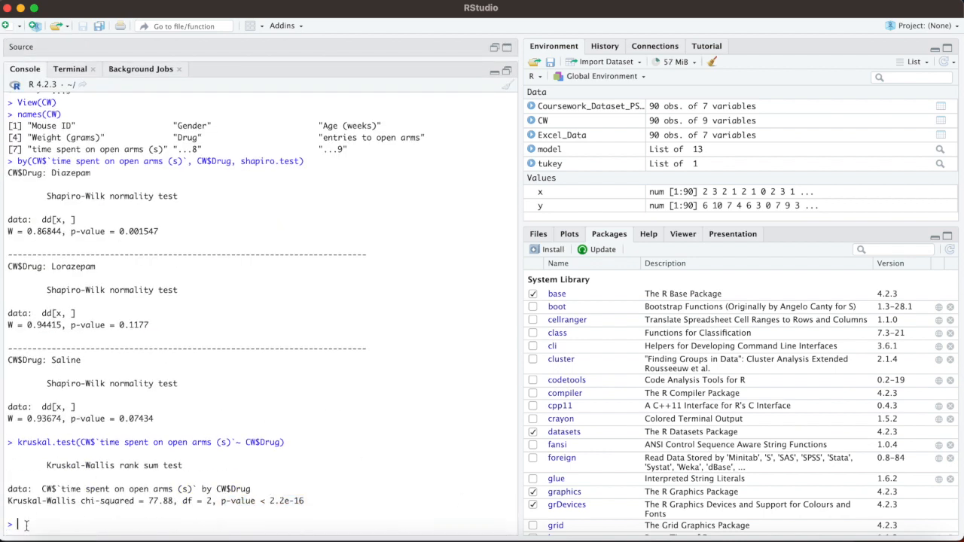
pyautogui.press('super+v')
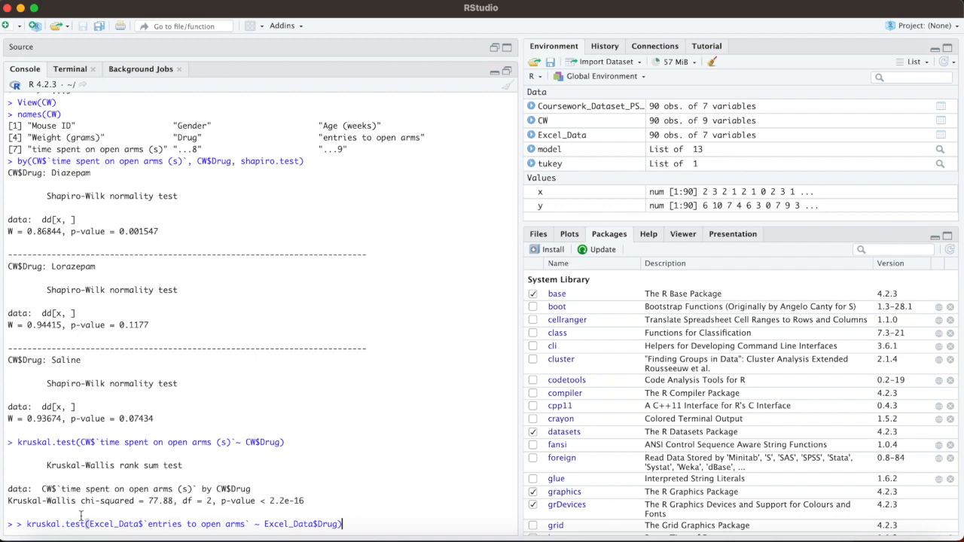
pyautogui.moveTo(140, 524); pyautogui.dragTo(90, 524)
pyautogui.write('CW')
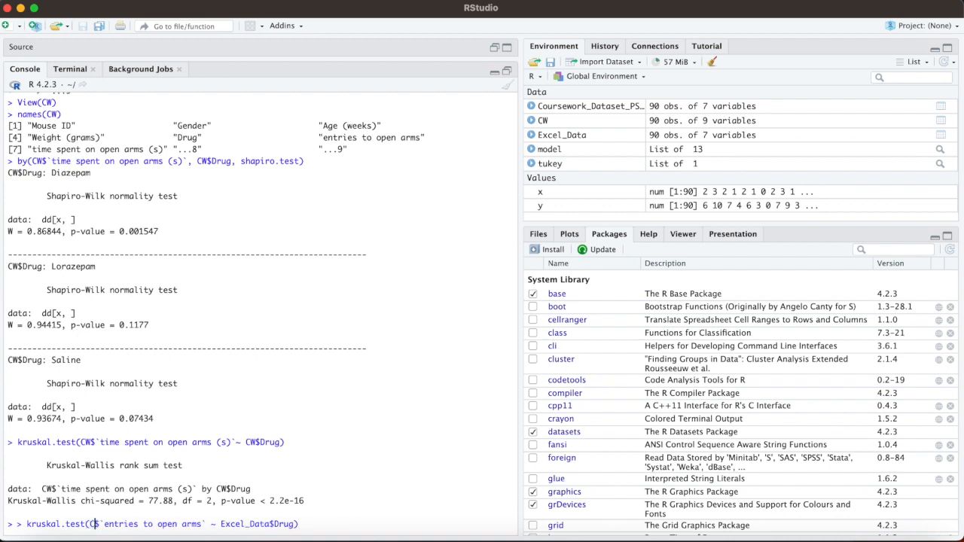
# Step: Re-enter the test variable in the pasted command as the CW column entries to open arms
pyautogui.click(209, 524)
pyautogui.moveTo(209, 524); pyautogui.dragTo(107, 524)
pyautogui.press('BackSpace')
pyautogui.press('BackSpace')
pyautogui.press('BackSpace')
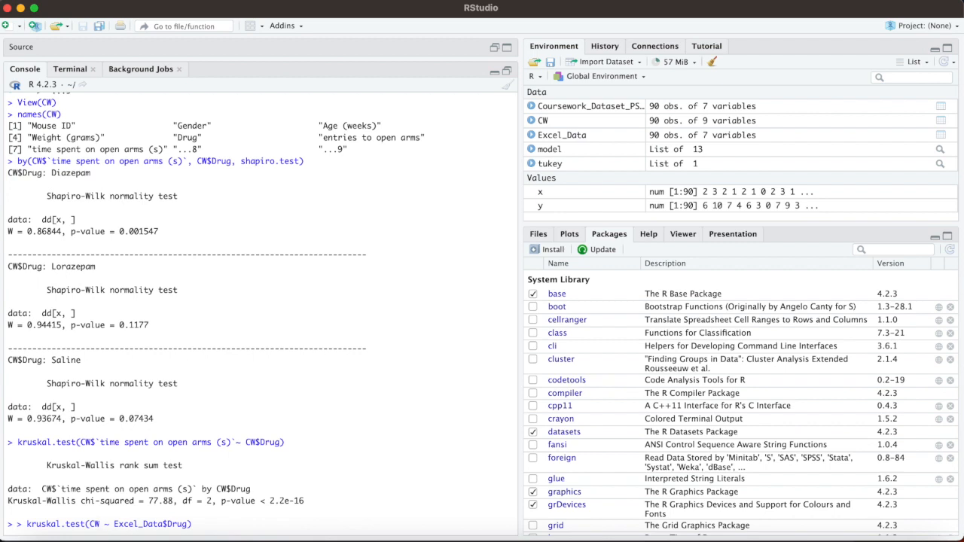
pyautogui.write('$')
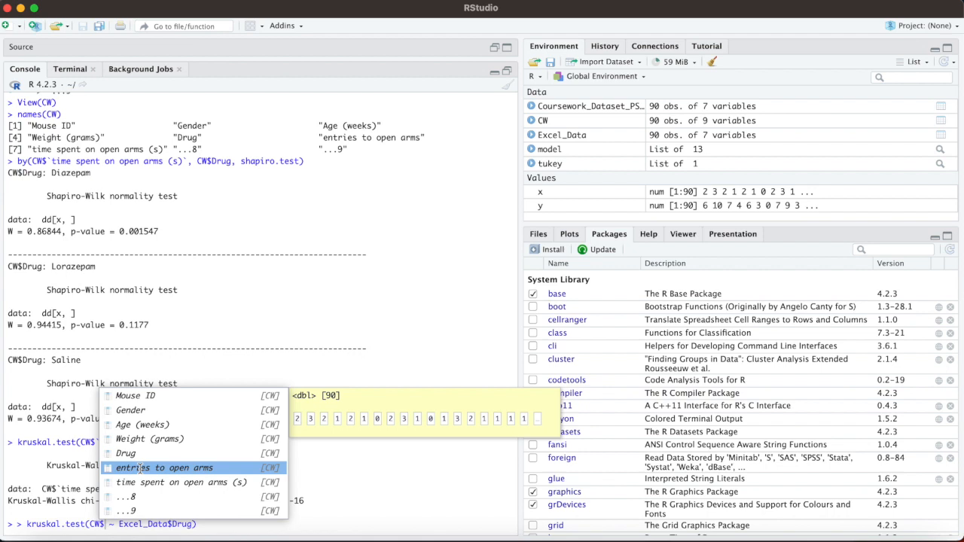
pyautogui.click(140, 472)
# Step: Change the grouping variable to CW$Drug and try to run the pasted entries to open arms command
pyautogui.moveTo(277, 525); pyautogui.dragTo(226, 524)
pyautogui.write('CW')
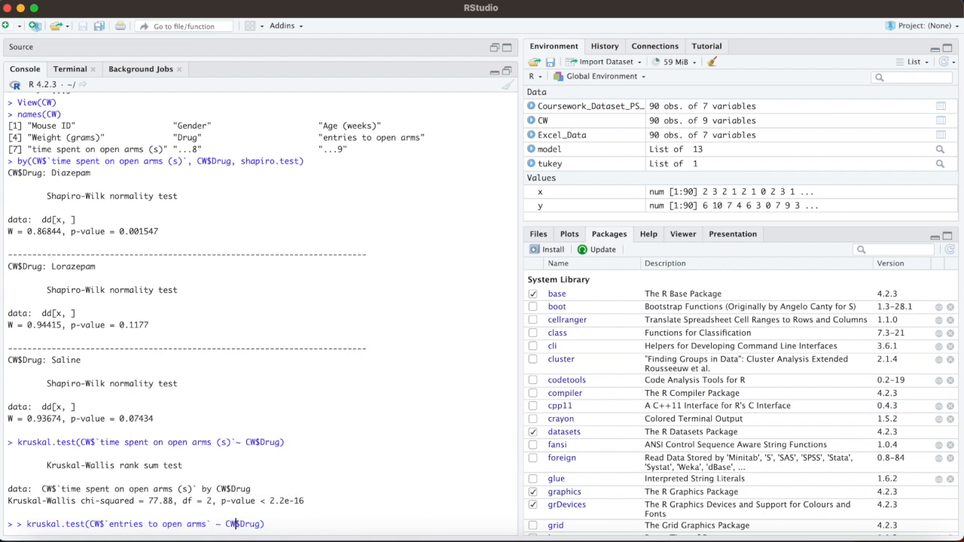
pyautogui.moveTo(261, 525); pyautogui.dragTo(241, 525)
pyautogui.click(262, 524)
pyautogui.press('BackSpace')
pyautogui.press('BackSpace')
pyautogui.press('BackSpace')
pyautogui.press('BackSpace')
pyautogui.press('BackSpace')
pyautogui.write('$Dr')
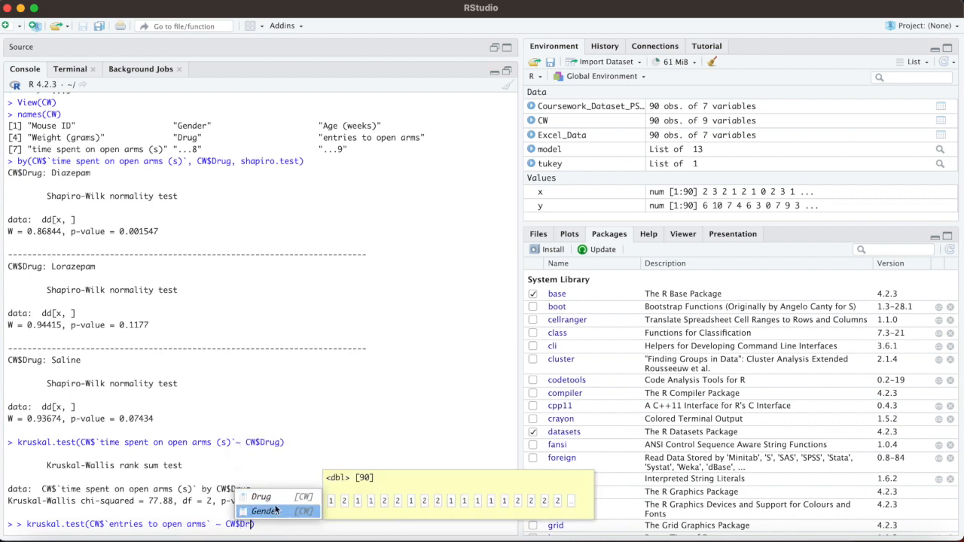
pyautogui.click(271, 497)
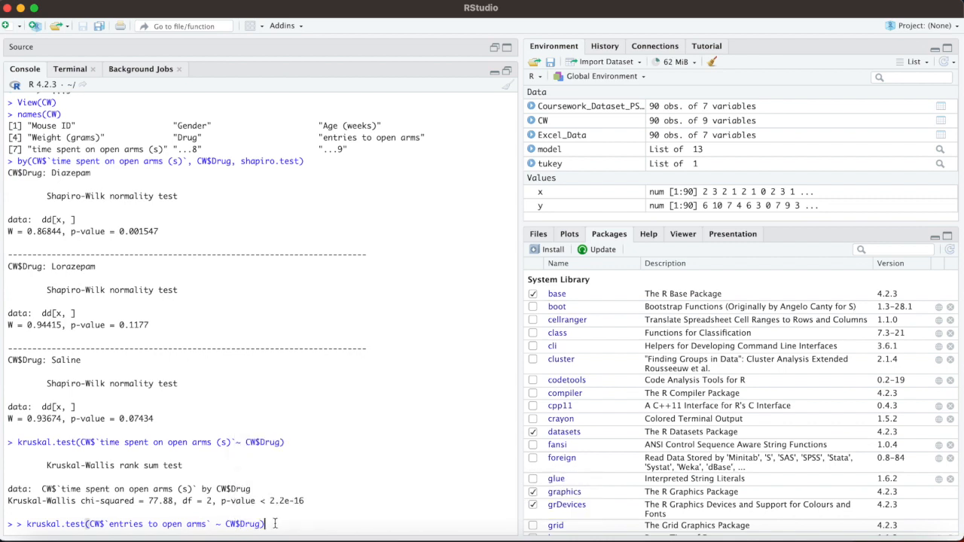
pyautogui.press('Return')
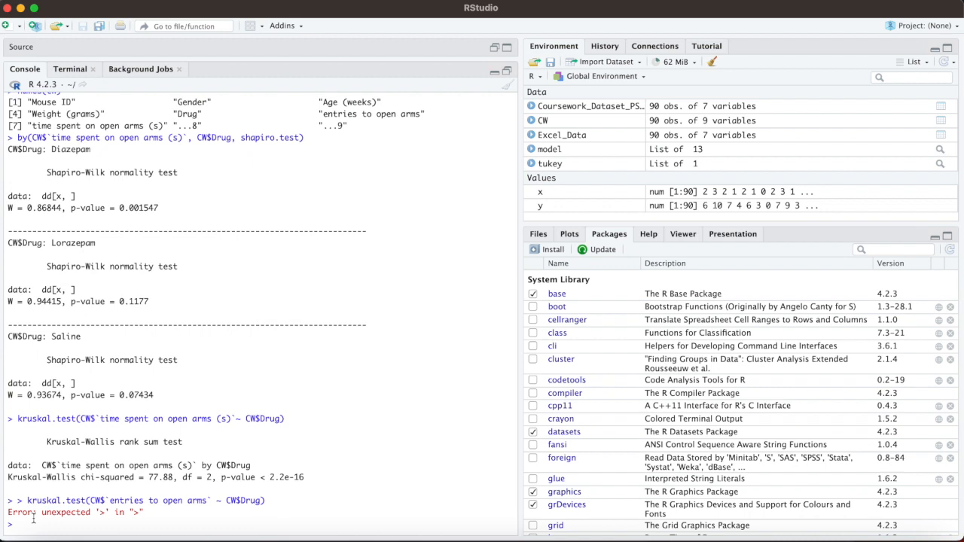
# Step: Write a new kruskal.test command with CW$`entries to open arms` as the test variable
pyautogui.write('kru')
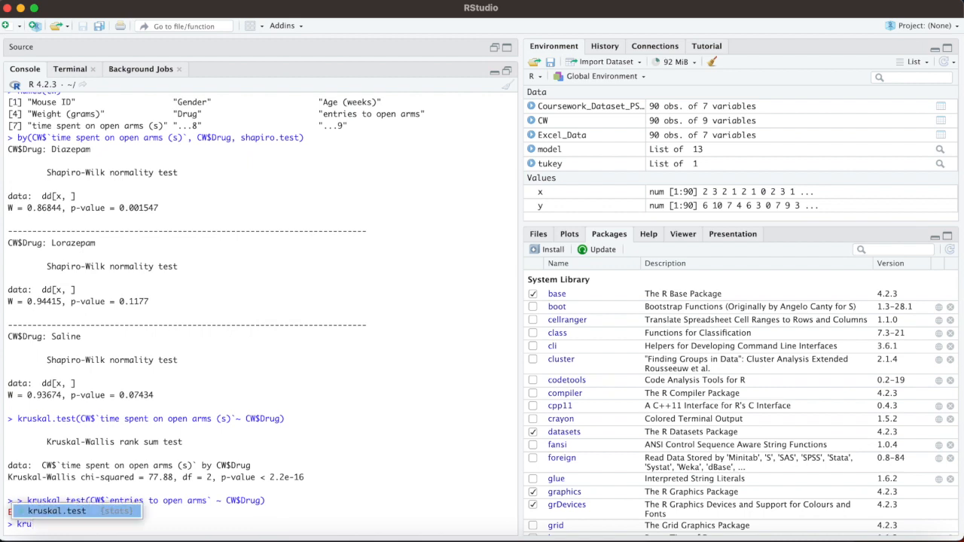
pyautogui.click(57, 514)
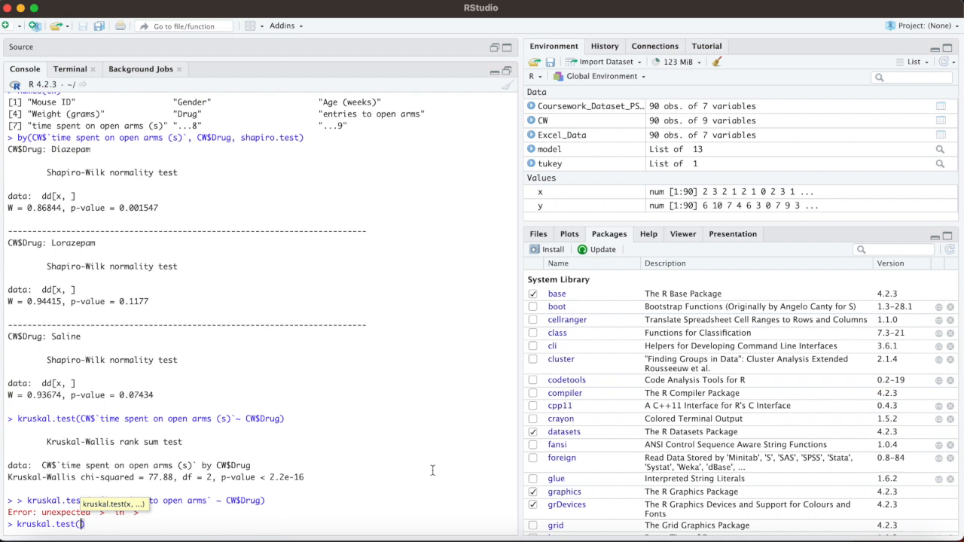
pyautogui.write('CW$')
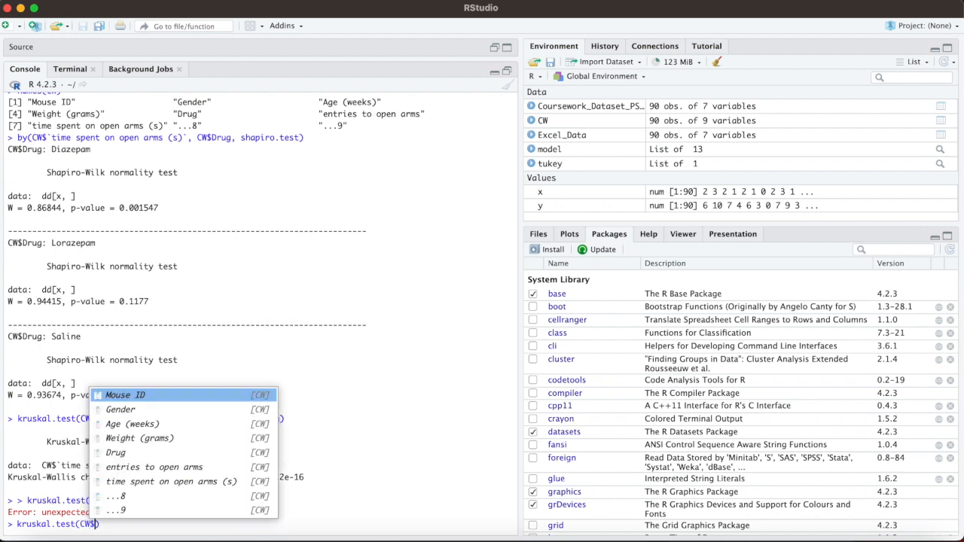
pyautogui.click(175, 468)
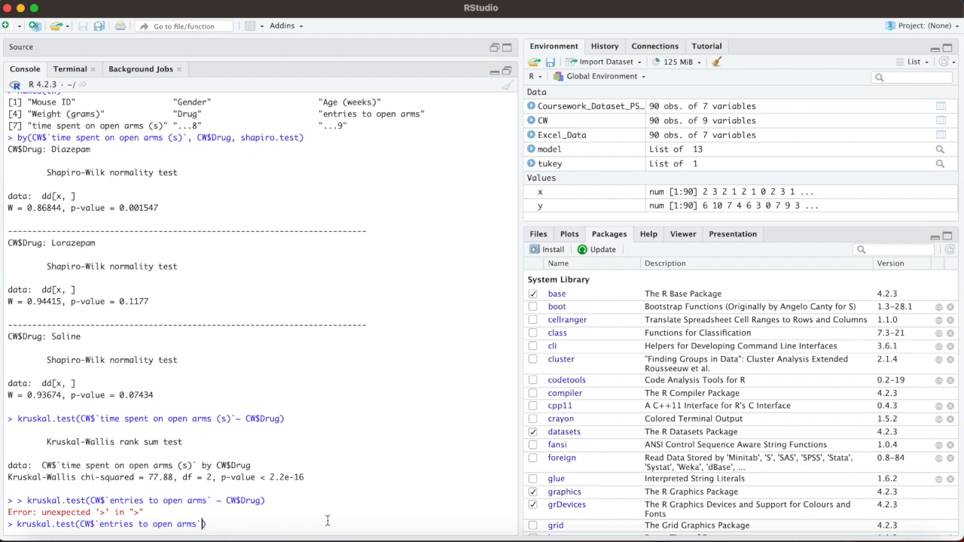
# Step: Add ~ CW$Drug as the grouping term, run the test and highlight the earlier time-spent test's p-value for comparison
pyautogui.write('`')
pyautogui.press('BackSpace')
pyautogui.write('~ CW$')
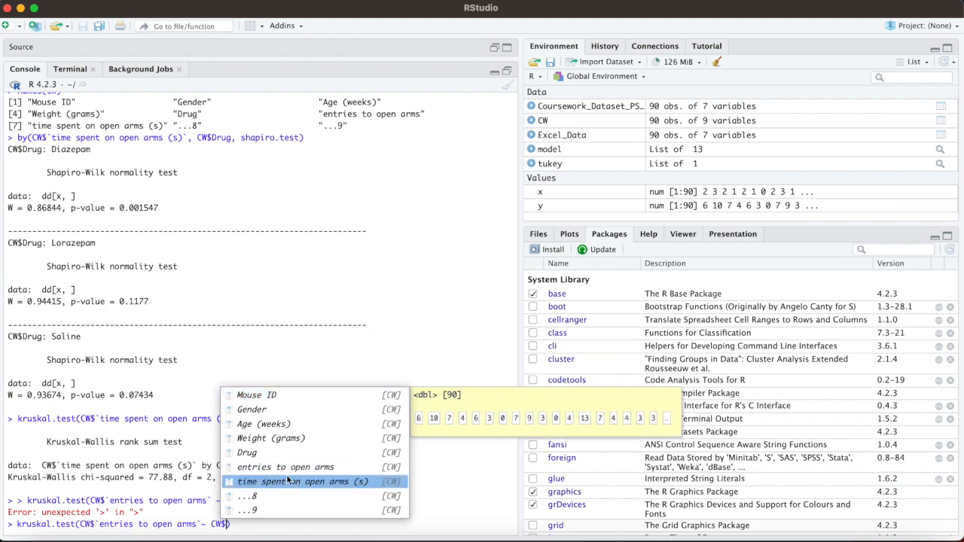
pyautogui.click(263, 455)
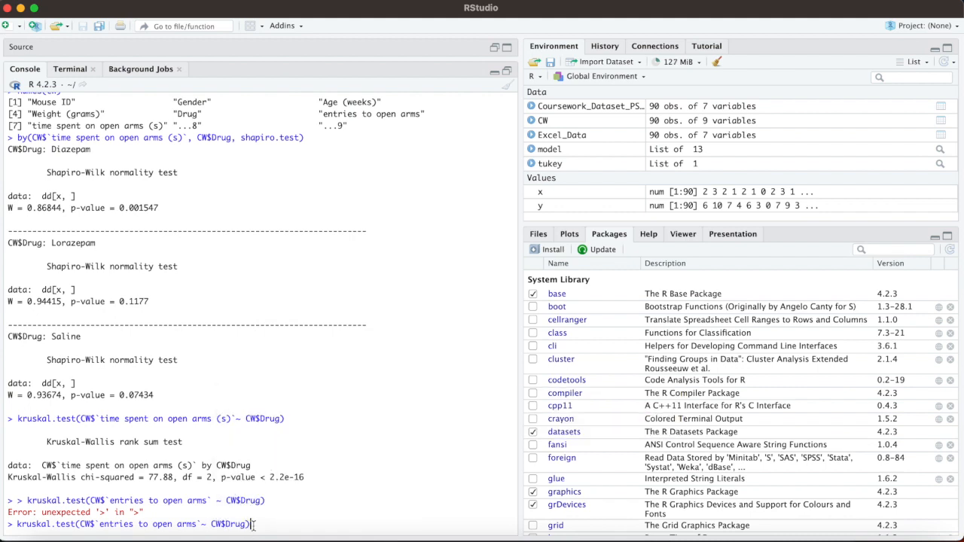
pyautogui.press('Return')
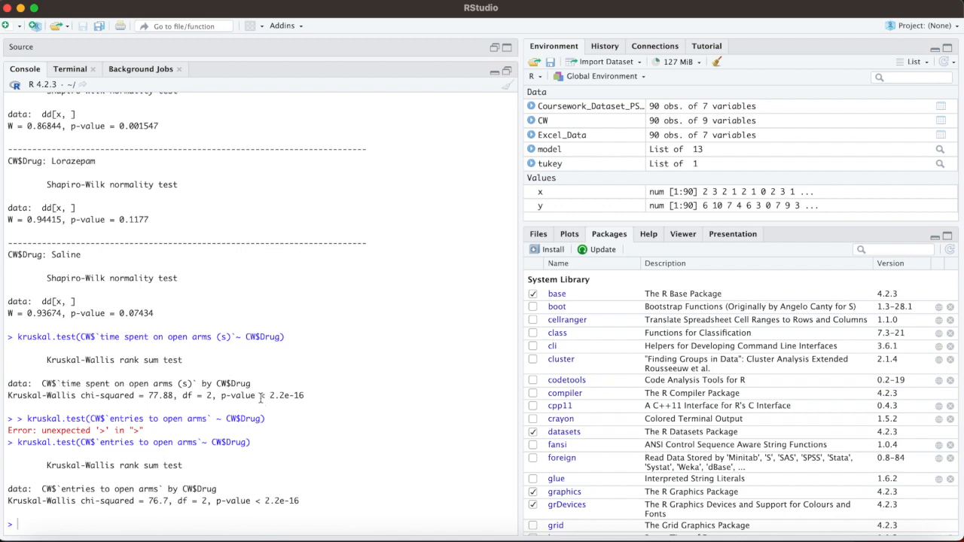
pyautogui.moveTo(260, 396); pyautogui.dragTo(330, 398)
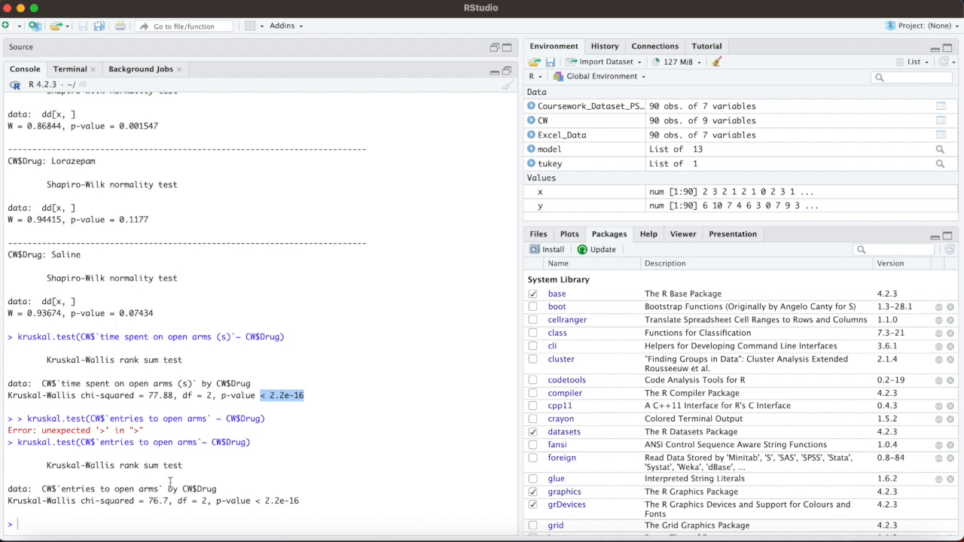
# Step: Highlight the p-value of the entries to open arms Kruskal-Wallis test
pyautogui.moveTo(255, 502); pyautogui.dragTo(308, 501)
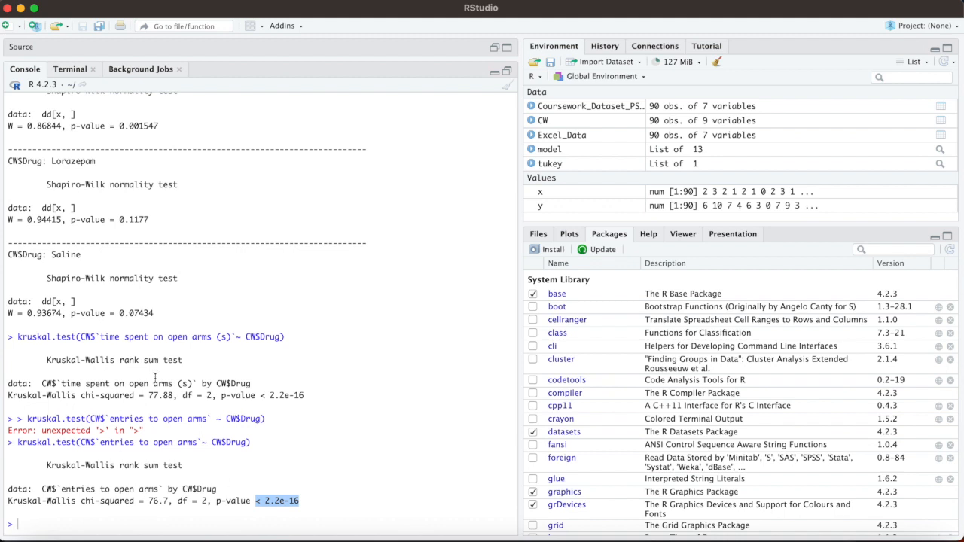
pyautogui.click(46, 516)
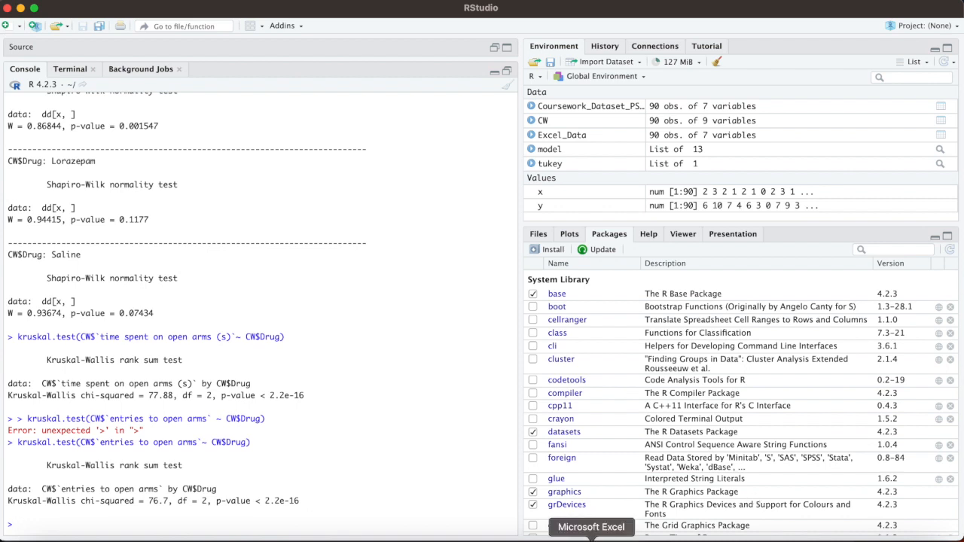
# Step: Switch to Excel and copy the aov and summary(model) lines for time spent on open arms from the Analysis sheet's ANOVA script
pyautogui.click(591, 538)
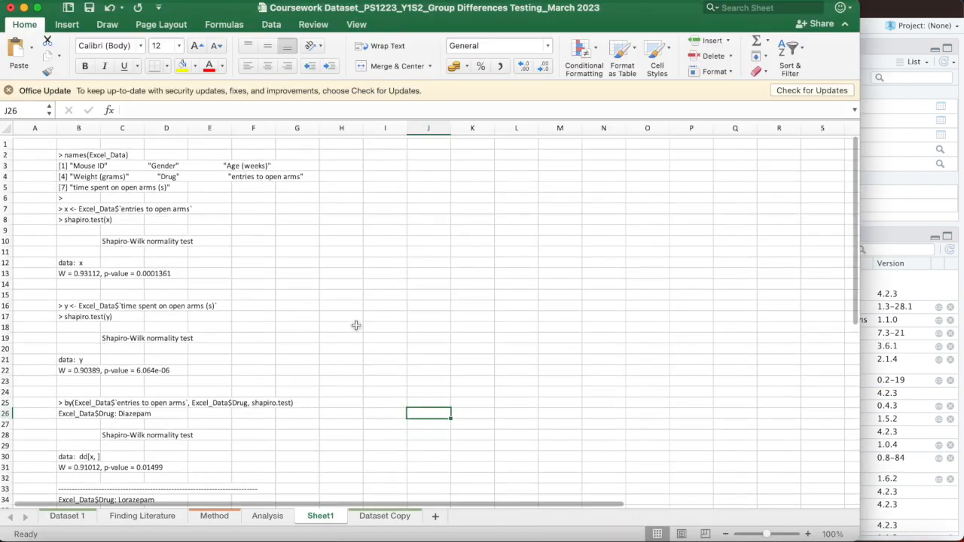
pyautogui.click(267, 516)
pyautogui.scroll(5, 226, 279)
pyautogui.click(322, 240)
pyautogui.moveTo(322, 239); pyautogui.dragTo(554, 242)
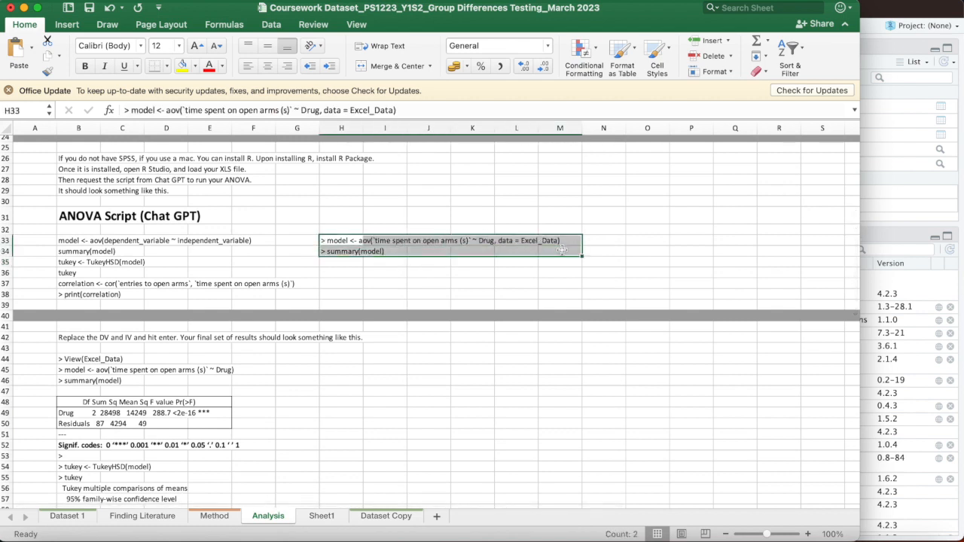
pyautogui.press('super+c')
pyautogui.click(23, 7)
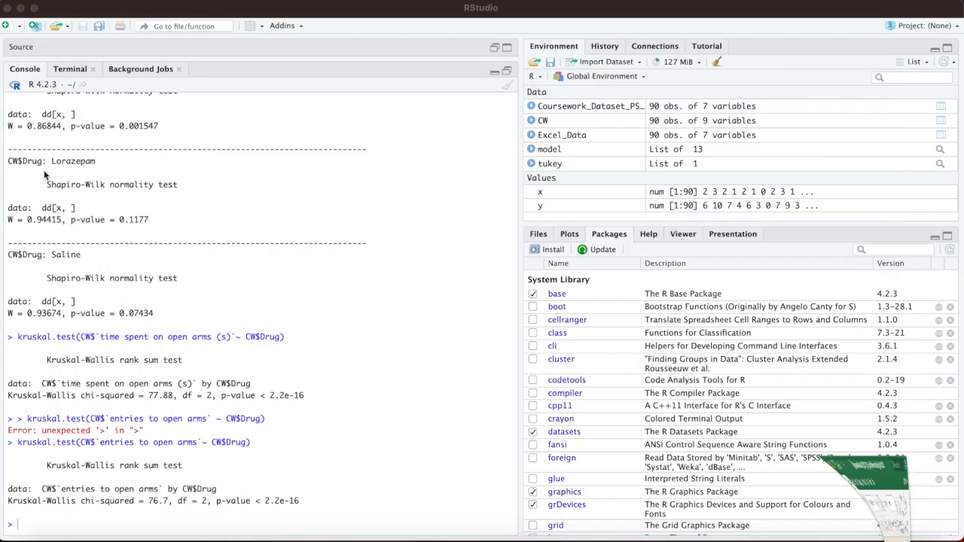
# Step: Paste the ANOVA script into the RStudio console and strip its extra leading > and the summary(model) line
pyautogui.click(25, 519)
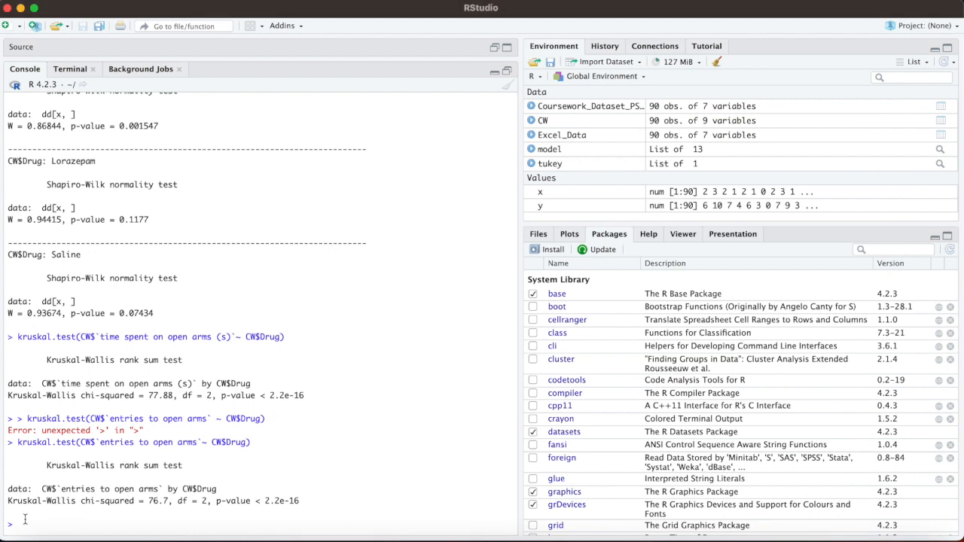
pyautogui.press('super+v')
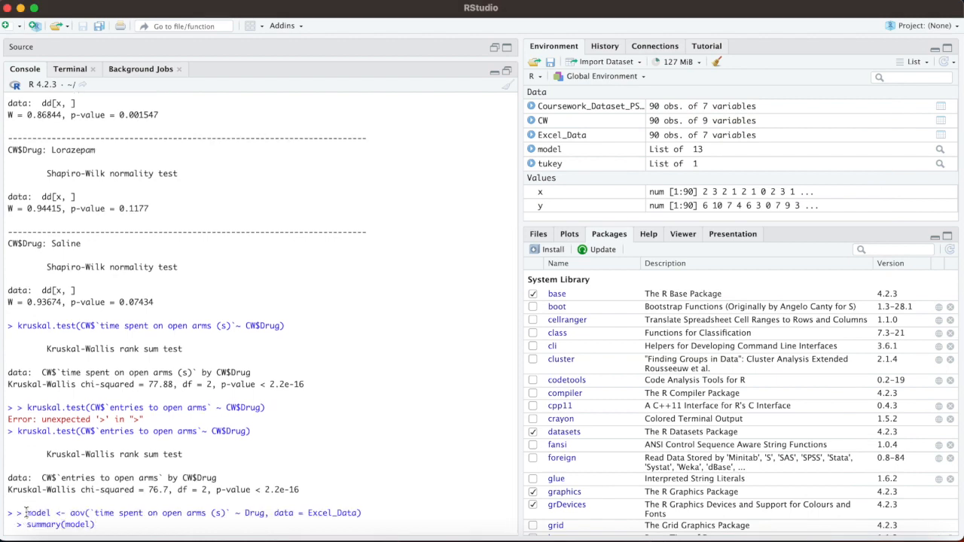
pyautogui.click(25, 513)
pyautogui.press('BackSpace')
pyautogui.press('BackSpace')
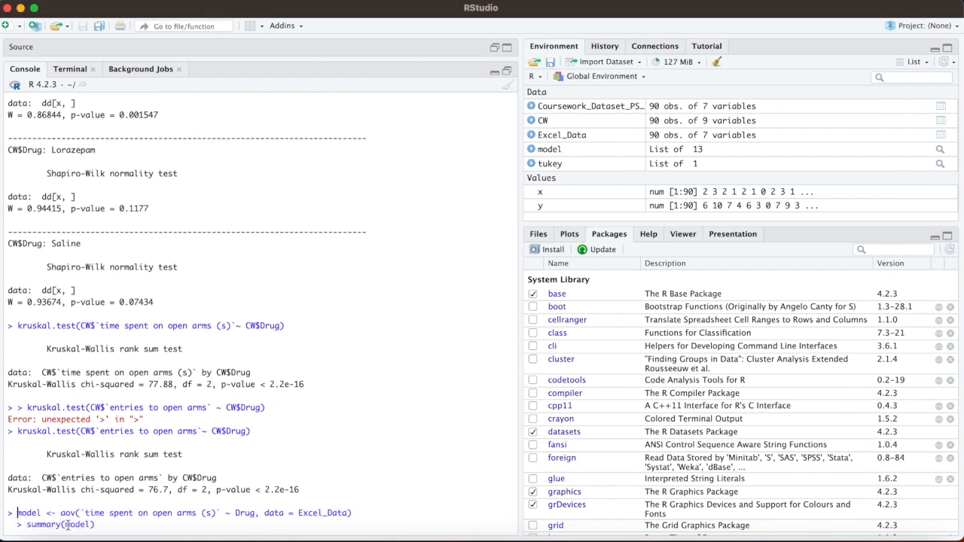
pyautogui.moveTo(94, 524); pyautogui.dragTo(4, 528)
pyautogui.press('BackSpace')
# Step: Change the data argument of the aov command to CW and run it
pyautogui.moveTo(347, 513); pyautogui.dragTo(299, 514)
pyautogui.press('BackSpace')
pyautogui.write('CW')
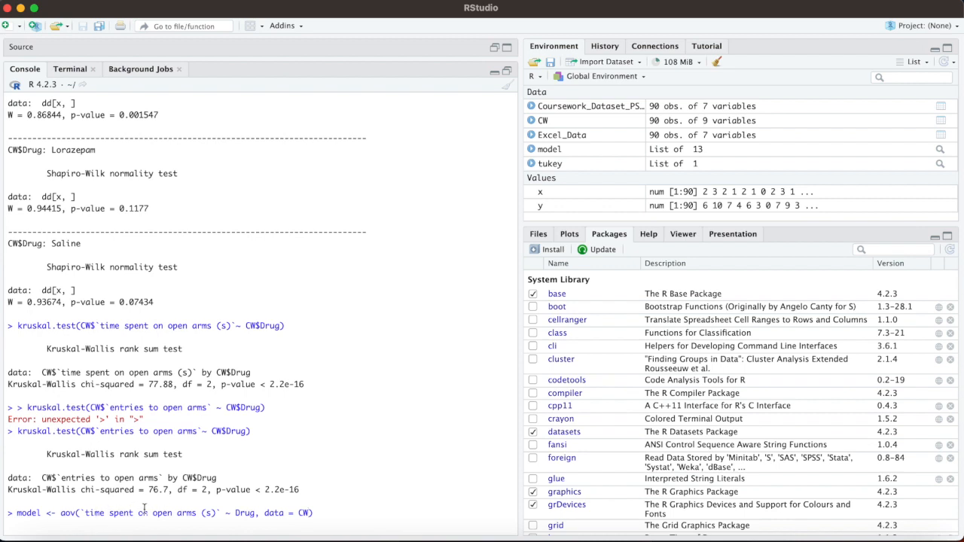
pyautogui.press('Return')
pyautogui.press('Return')
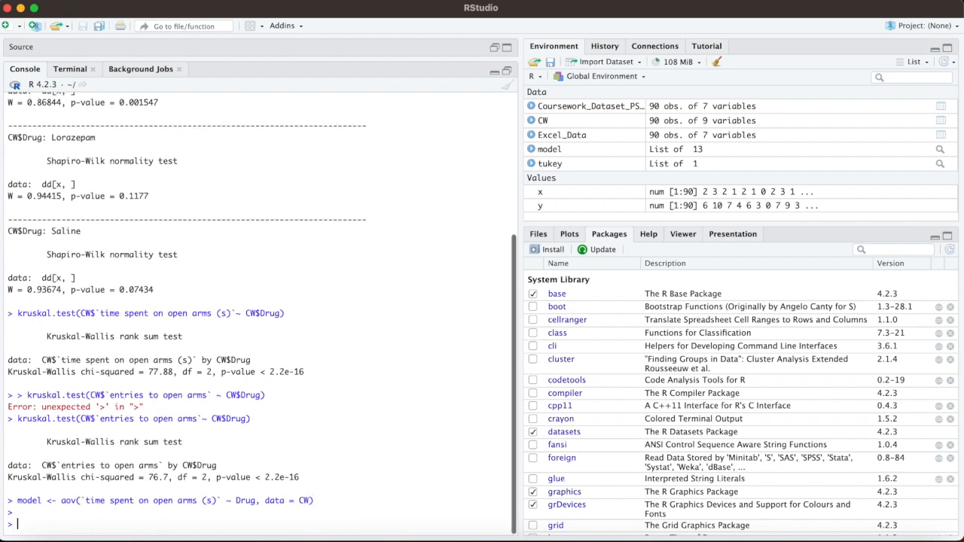
# Step: Run summary(model) to print the ANOVA table
pyautogui.write('summar')
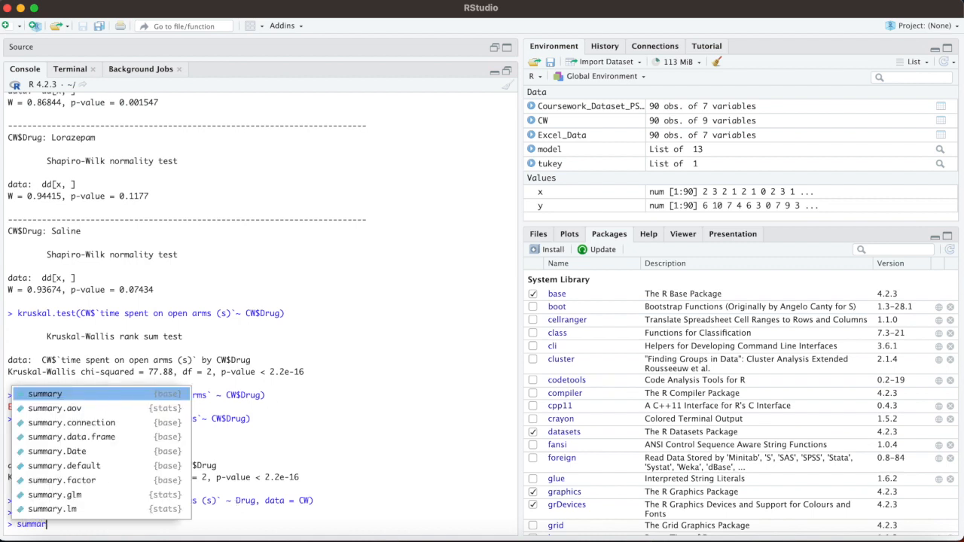
pyautogui.click(69, 396)
pyautogui.write('model')
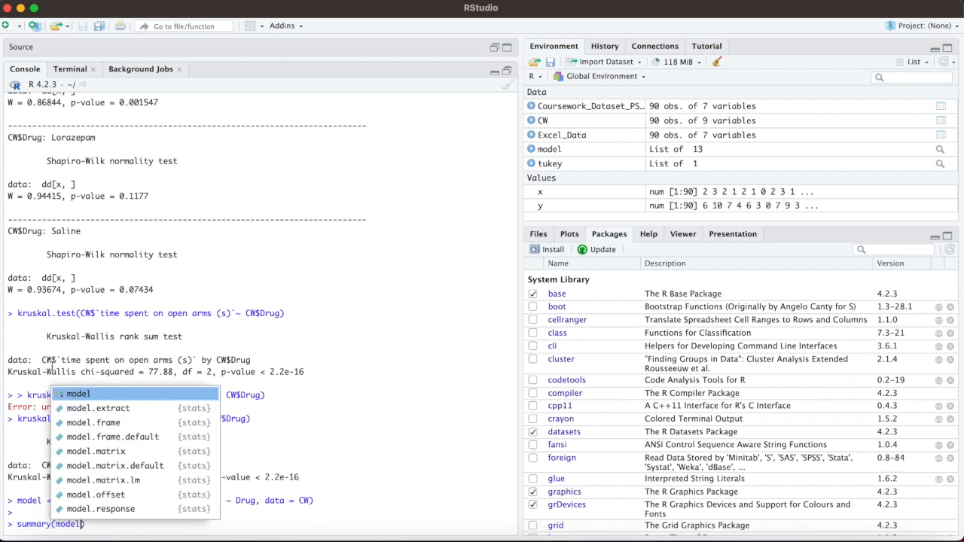
pyautogui.press('Escape')
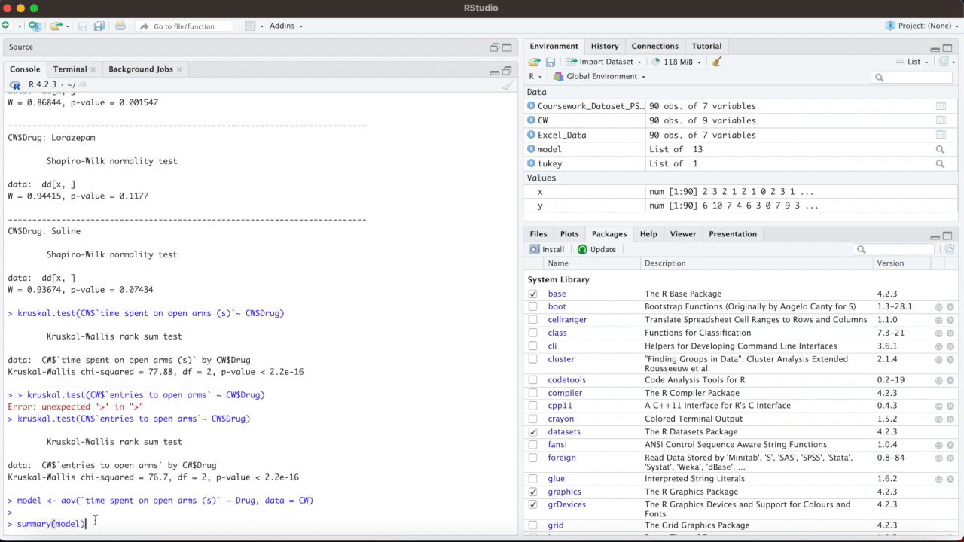
pyautogui.press('Return')
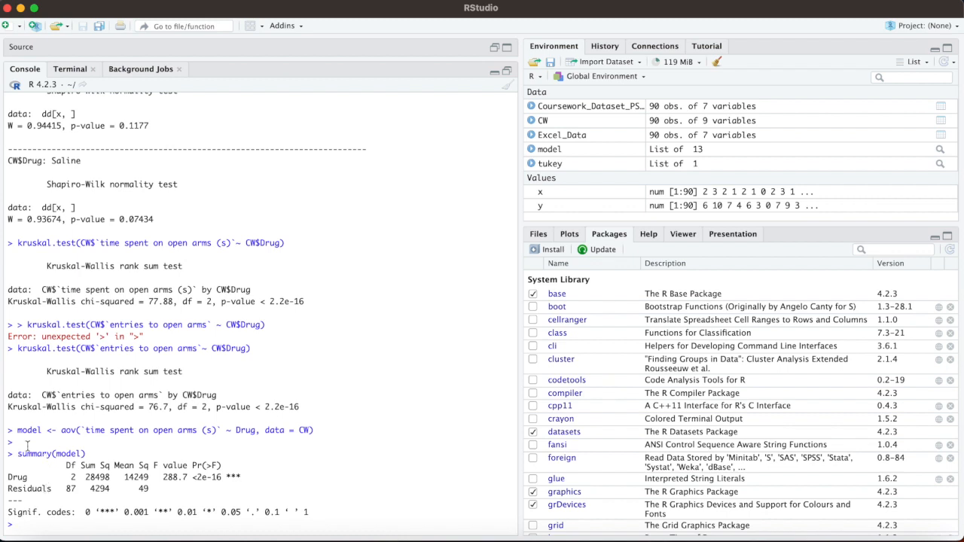
# Step: Copy the aov command and its summary output to the end of the Word guide How to run Kruskal Wallis on R, then return to RStudio
pyautogui.moveTo(9, 431); pyautogui.dragTo(317, 512)
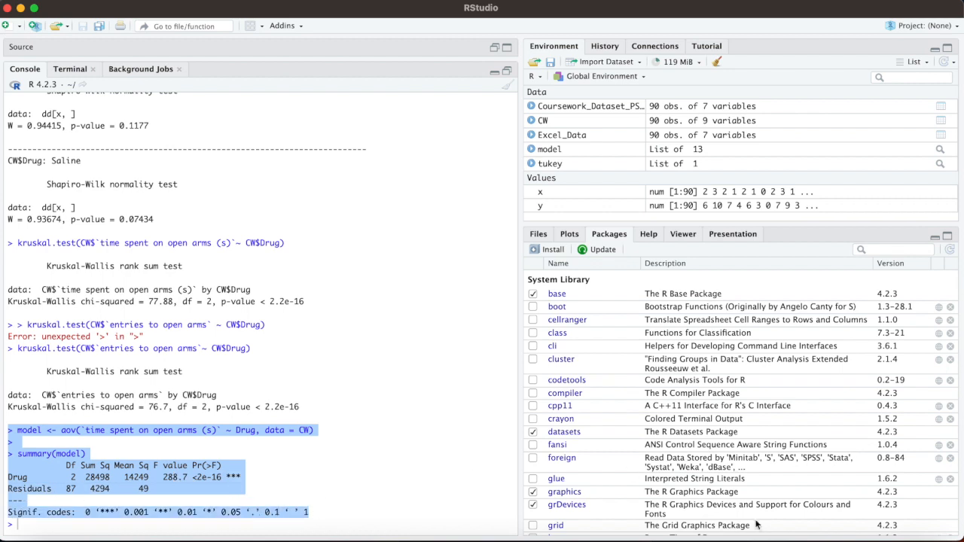
pyautogui.click(926, 535)
pyautogui.click(24, 7)
pyautogui.click(860, 533)
pyautogui.scroll(-10, 394, 344)
pyautogui.click(393, 269)
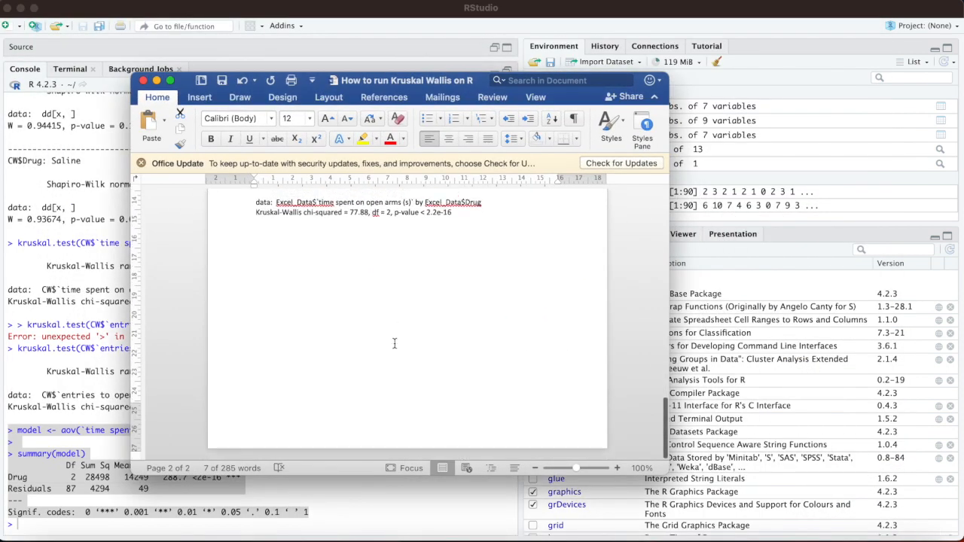
pyautogui.press('super+v')
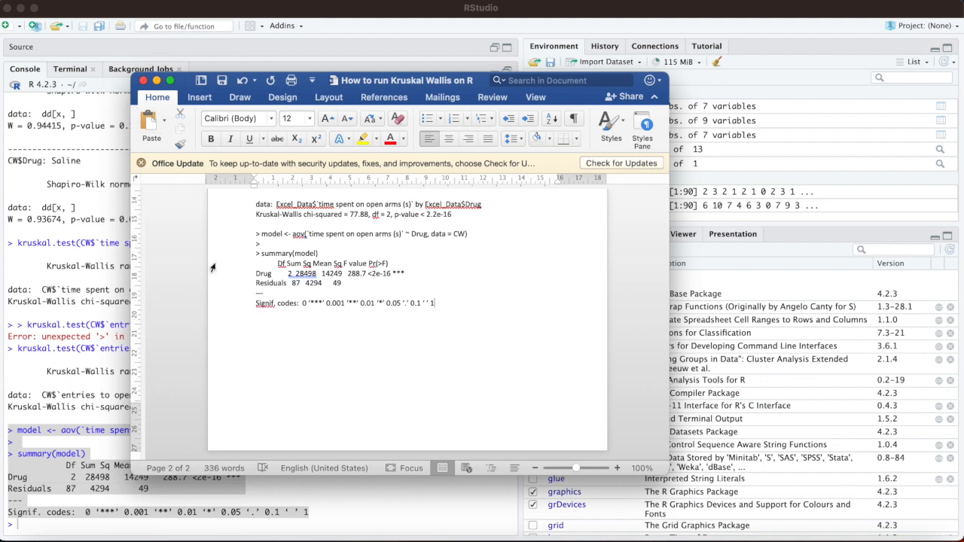
pyautogui.scroll(15, 212, 268)
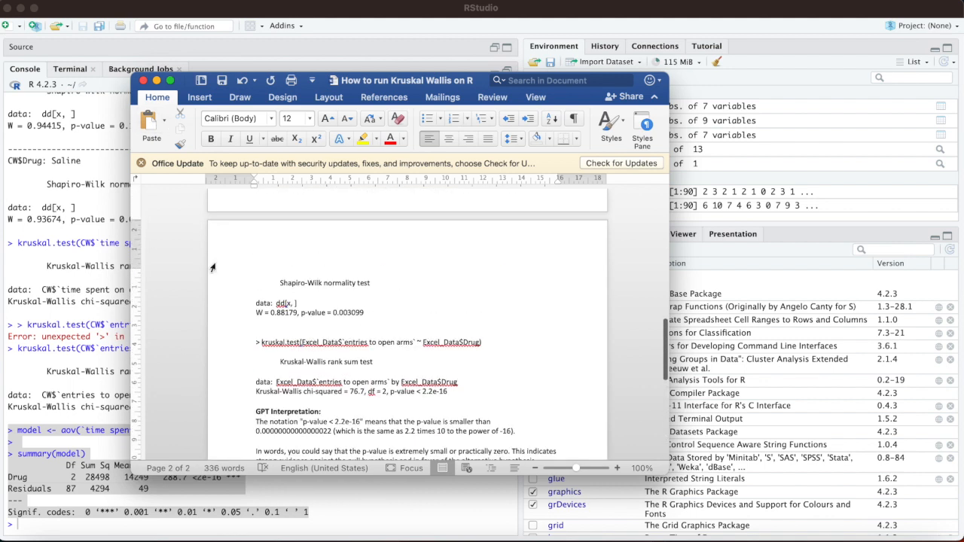
pyautogui.click(157, 80)
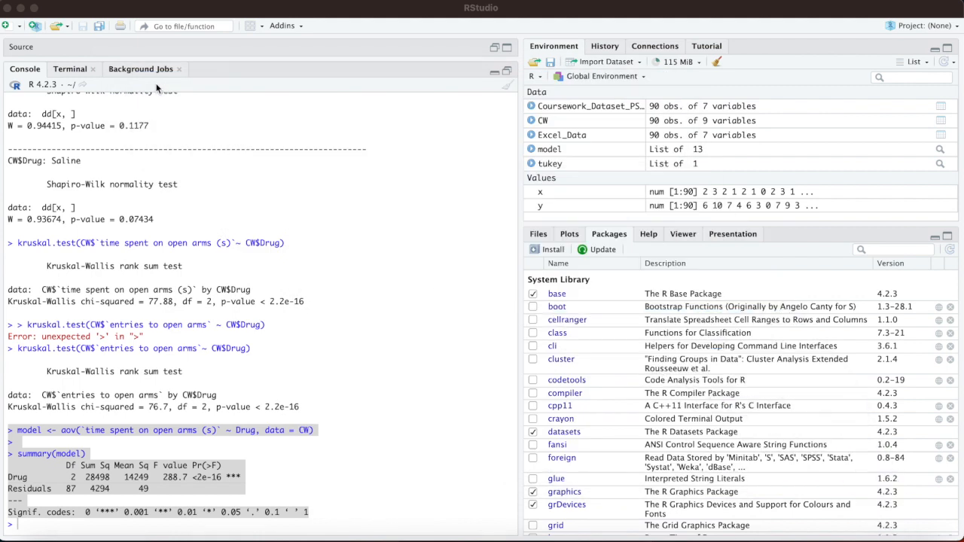
pyautogui.click(394, 350)
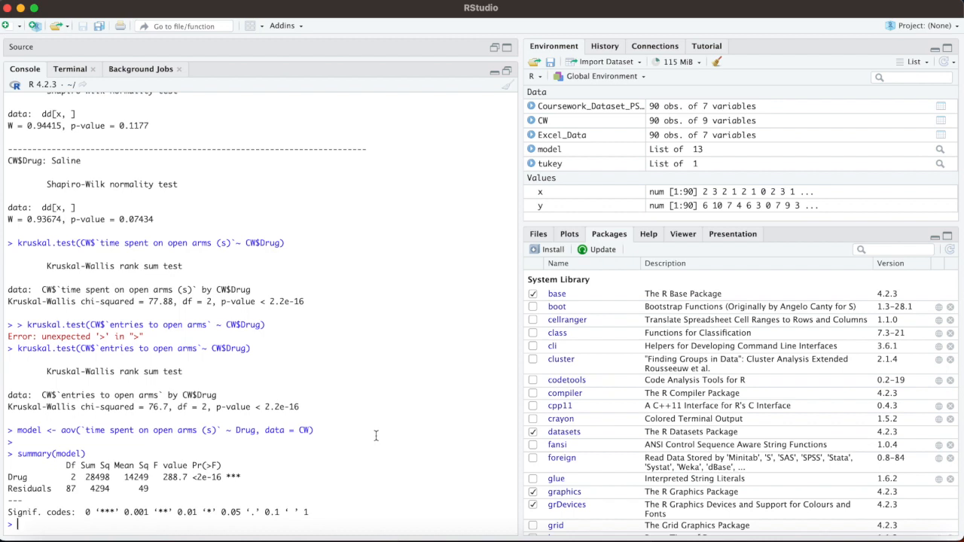
pyautogui.scroll(10, 376, 435)
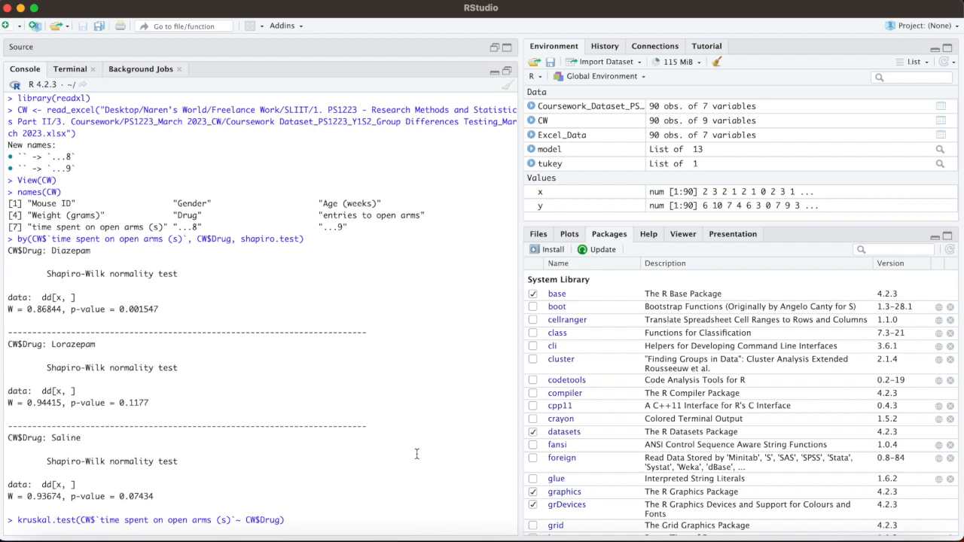
pyautogui.scroll(-10, 416, 453)
pyautogui.scroll(10, 417, 454)
pyautogui.scroll(-10, 452, 444)
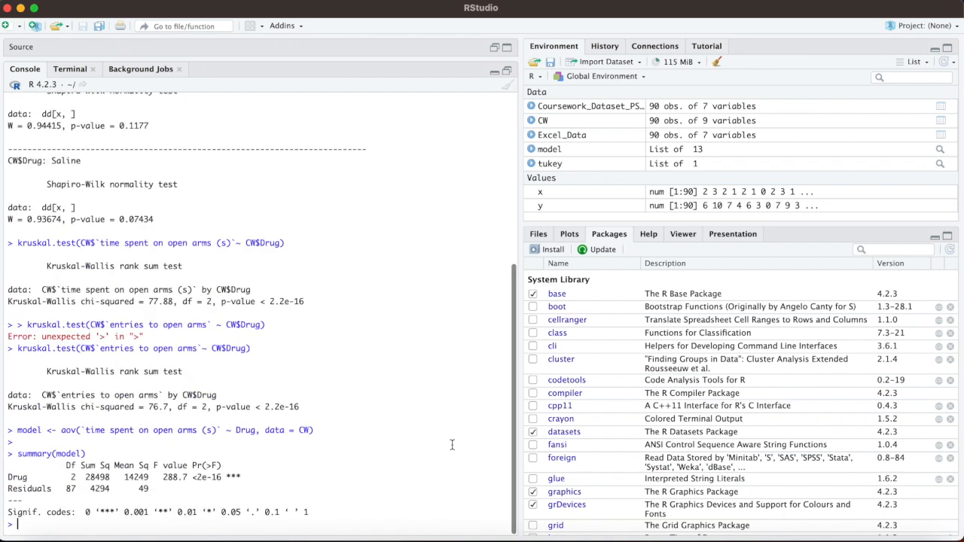